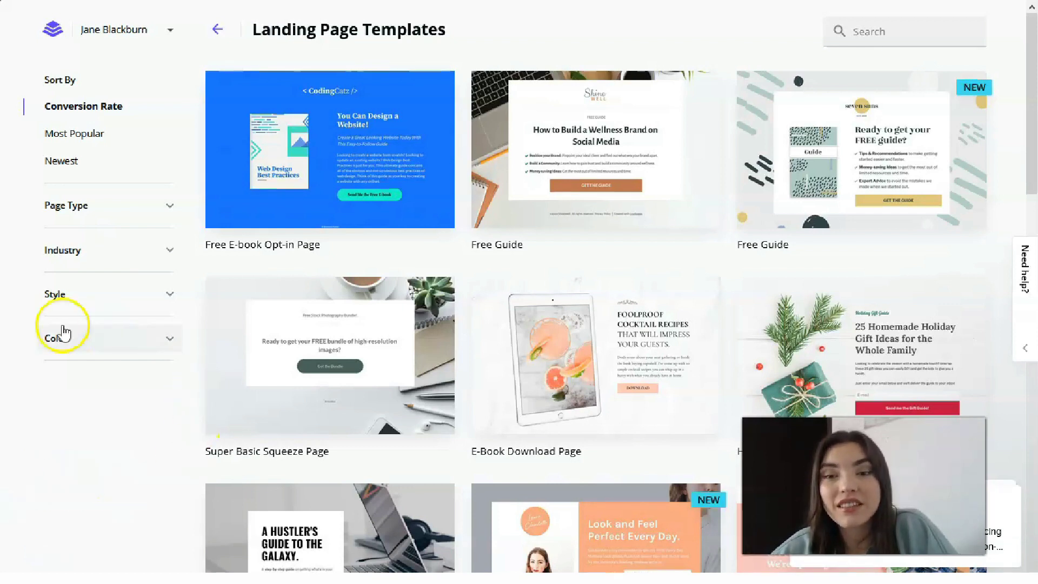
# Browse the landing page templates sorted by conversion rate to examine the available designs.
pyautogui.moveTo(560, 319)
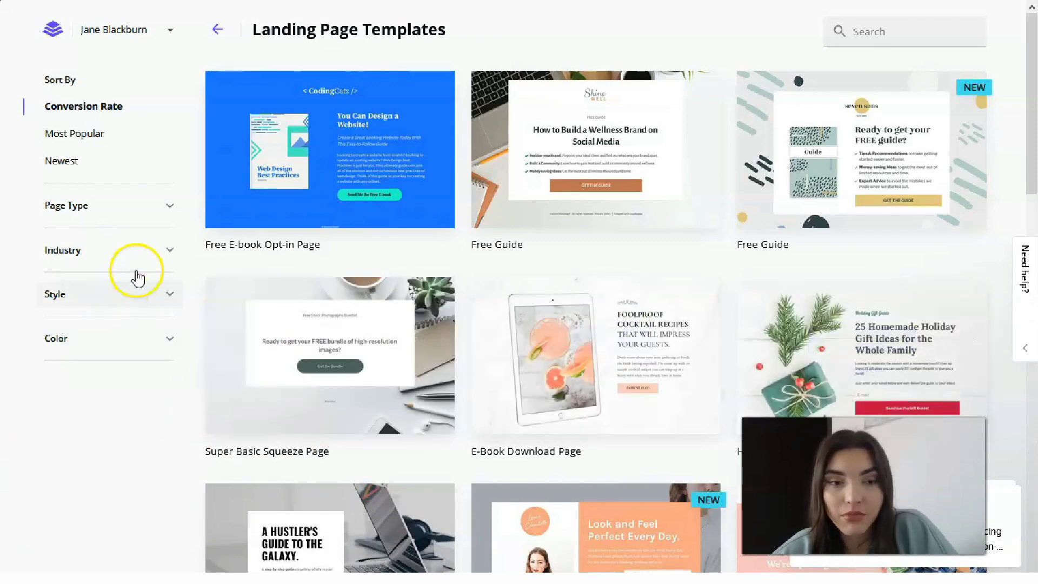
pyautogui.scroll(-15, 584, 276)
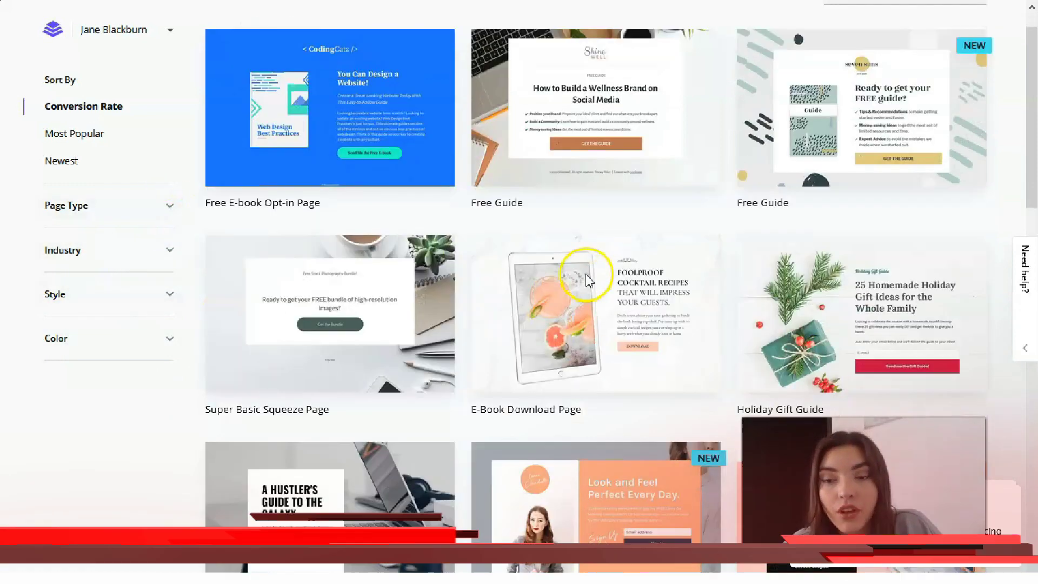
pyautogui.scroll(-8, 586, 287)
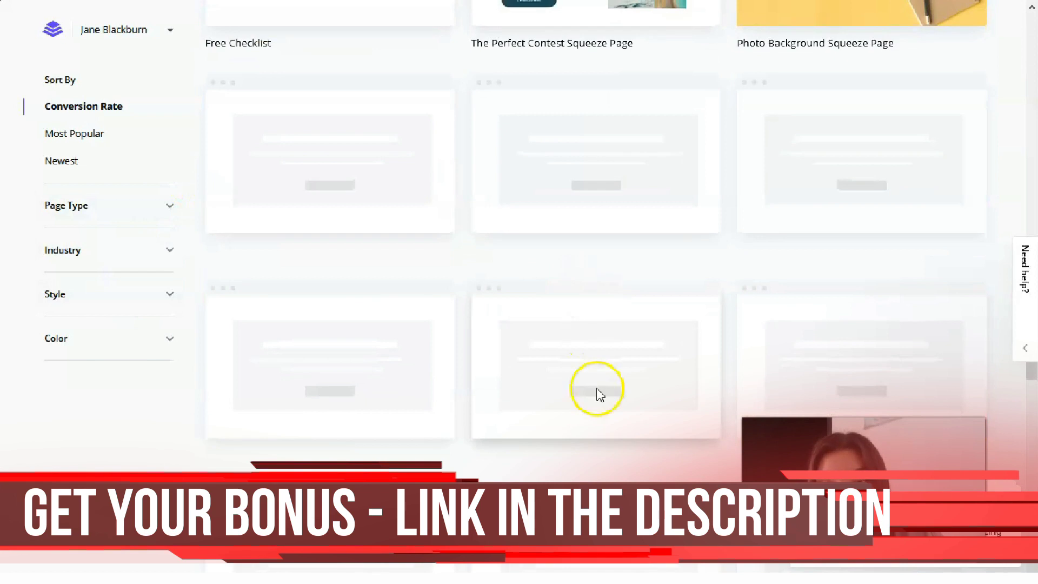
pyautogui.scroll(3, 599, 395)
pyautogui.scroll(-5, 610, 437)
pyautogui.scroll(1, 615, 440)
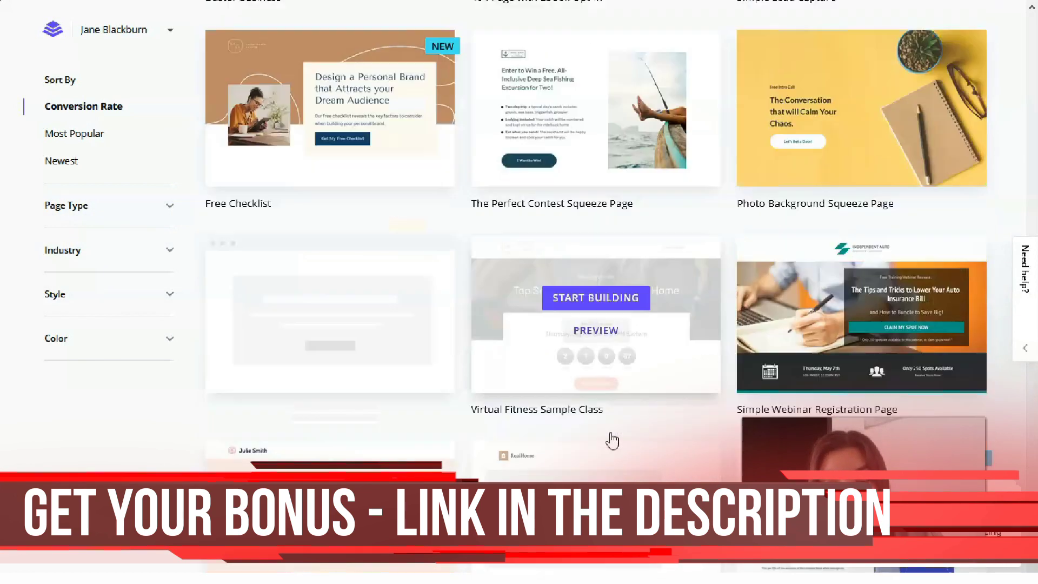
pyautogui.scroll(-5, 615, 440)
pyautogui.scroll(5, 613, 439)
pyautogui.scroll(-5, 610, 432)
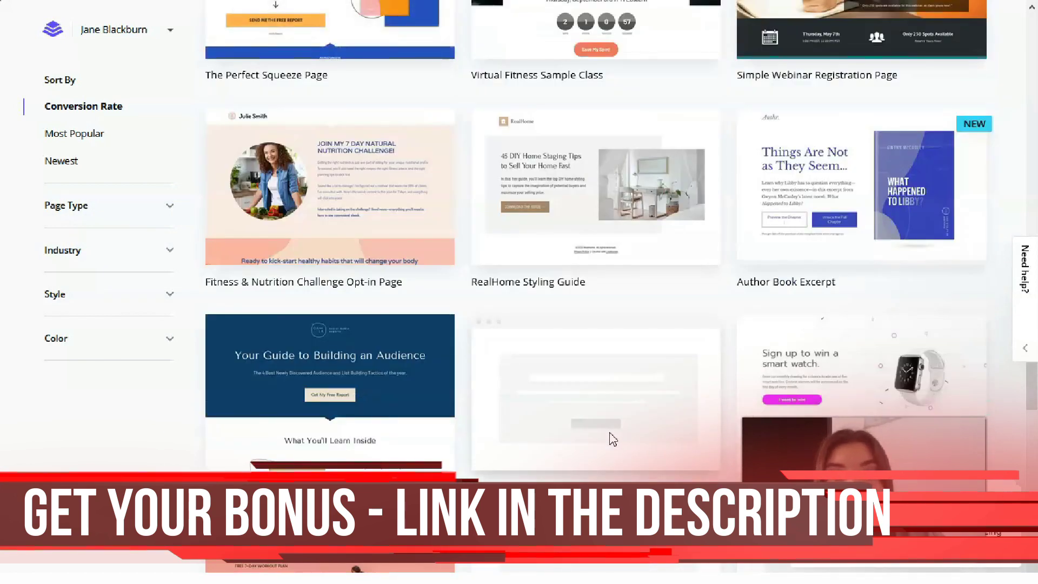
# Look through the categories of the page type filter and collapse the filter again.
pyautogui.click(183, 217)
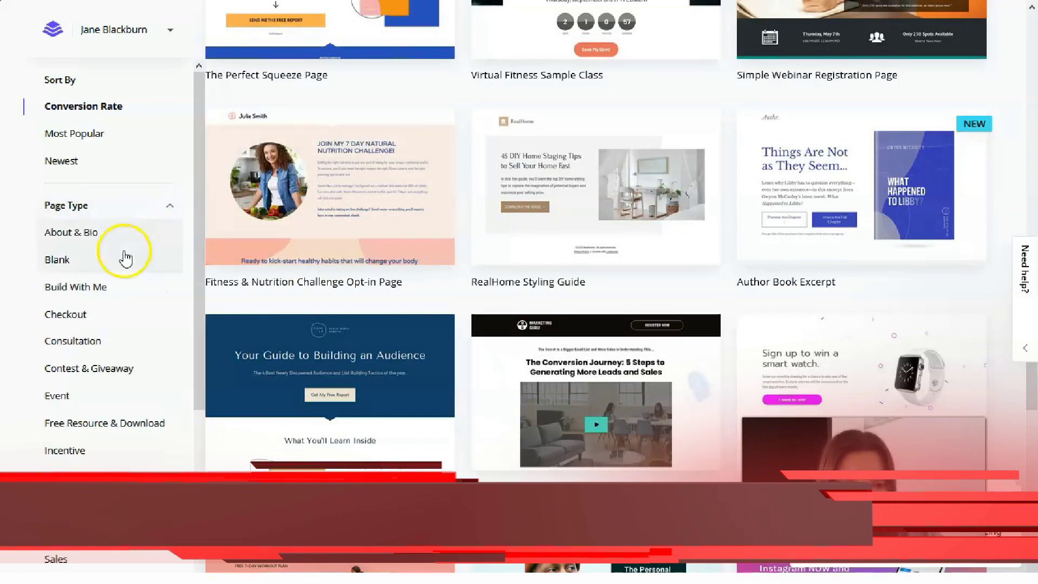
pyautogui.scroll(-4, 126, 262)
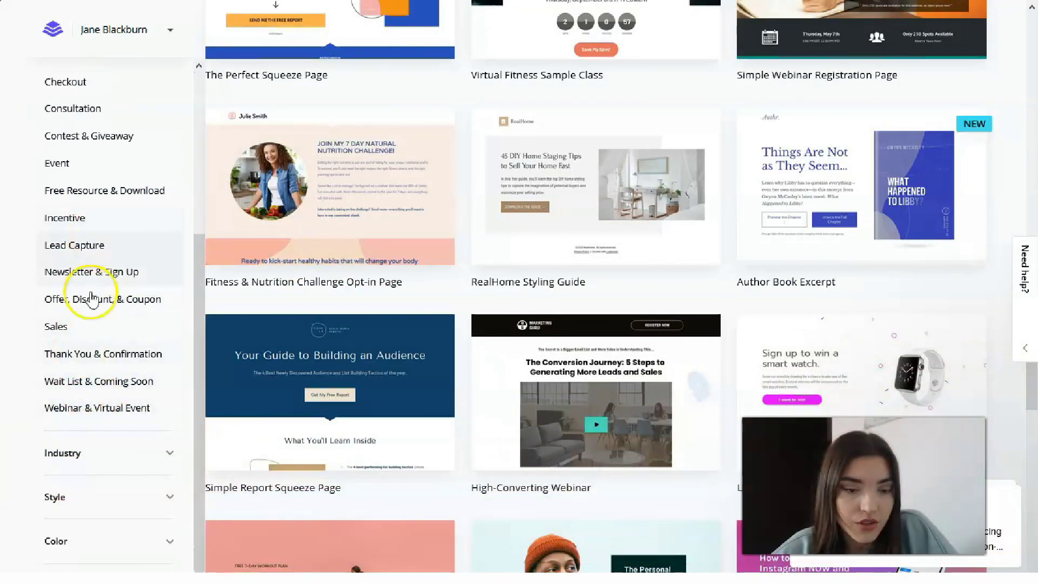
pyautogui.scroll(4, 41, 243)
pyautogui.scroll(3, 55, 259)
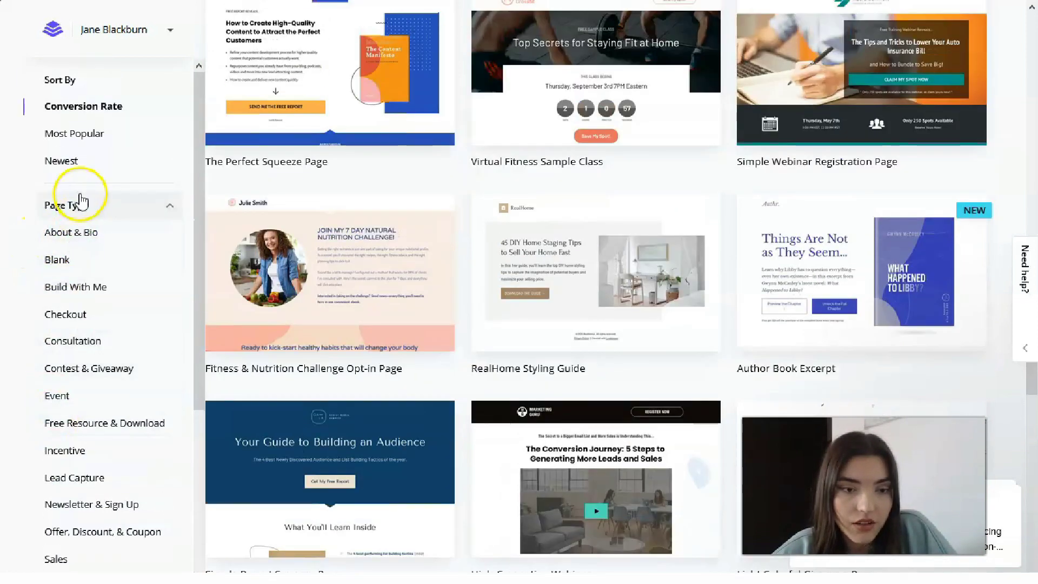
pyautogui.click(170, 208)
# Filter the landing page templates by the Health & Wellness industry.
pyautogui.click(169, 253)
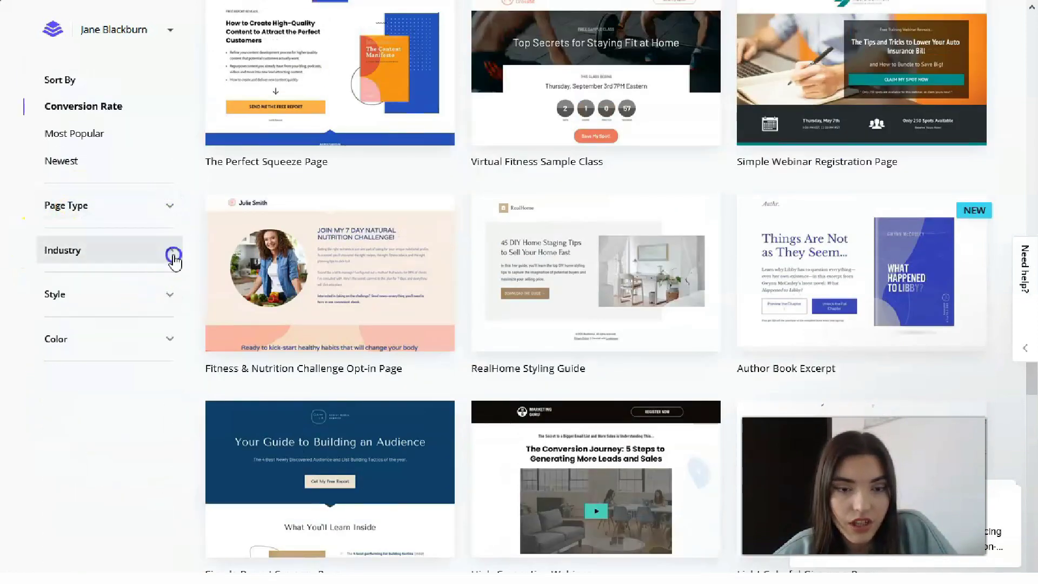
pyautogui.scroll(-1, 122, 389)
pyautogui.scroll(3, 139, 364)
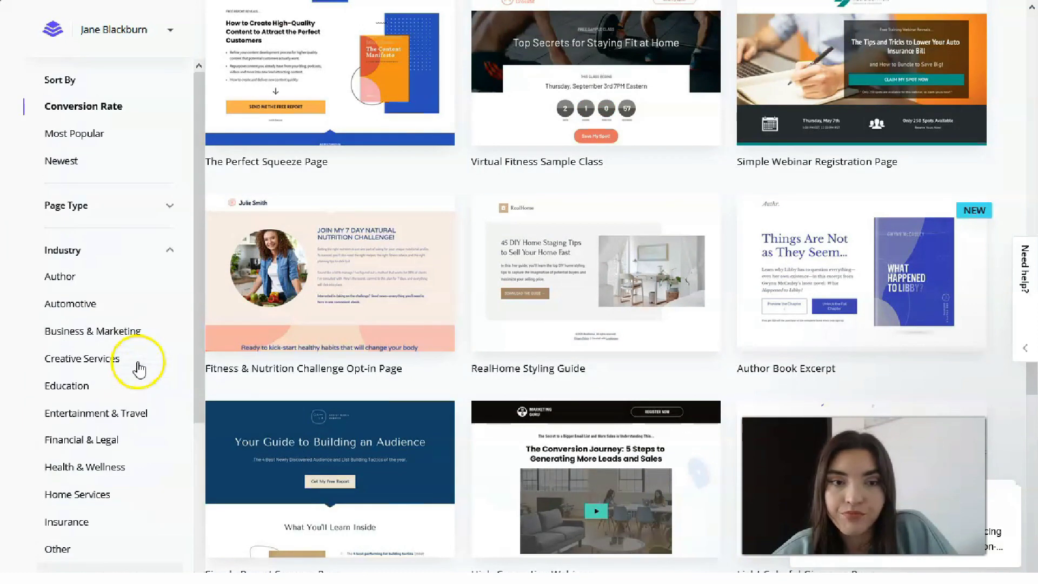
pyautogui.scroll(-3, 139, 364)
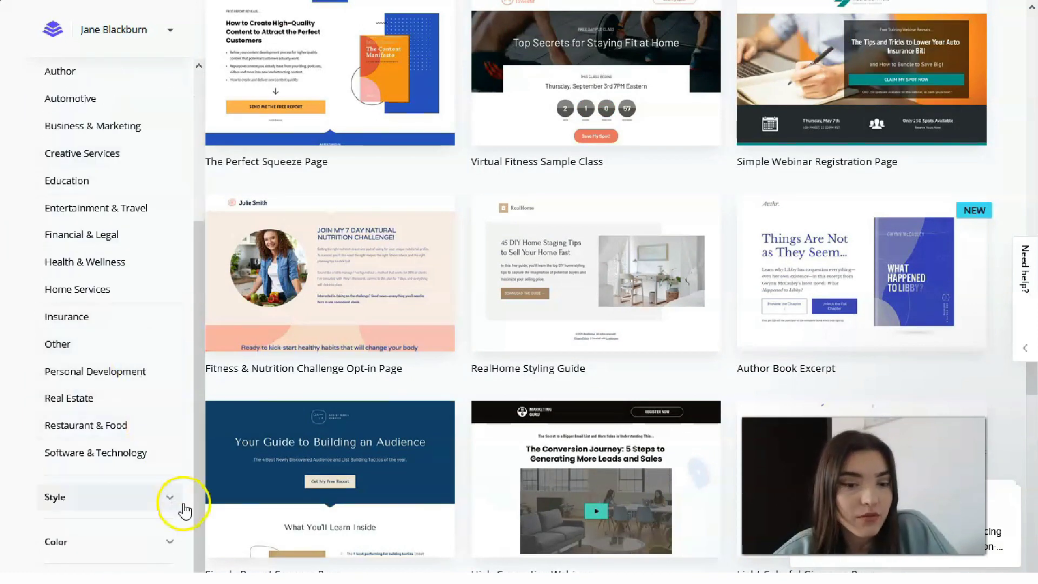
pyautogui.scroll(2, 132, 315)
pyautogui.scroll(3, 133, 315)
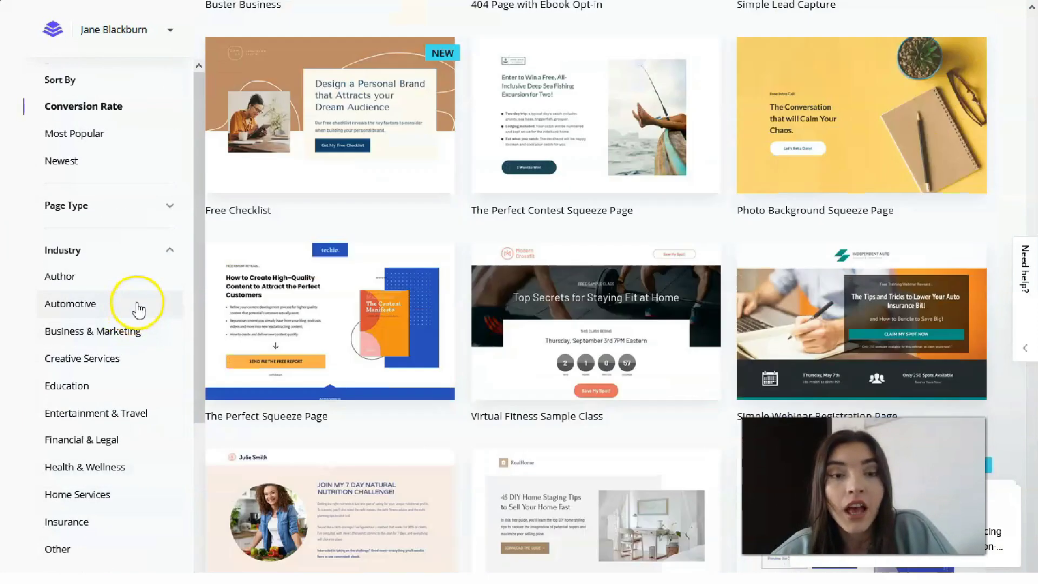
pyautogui.scroll(-4, 144, 339)
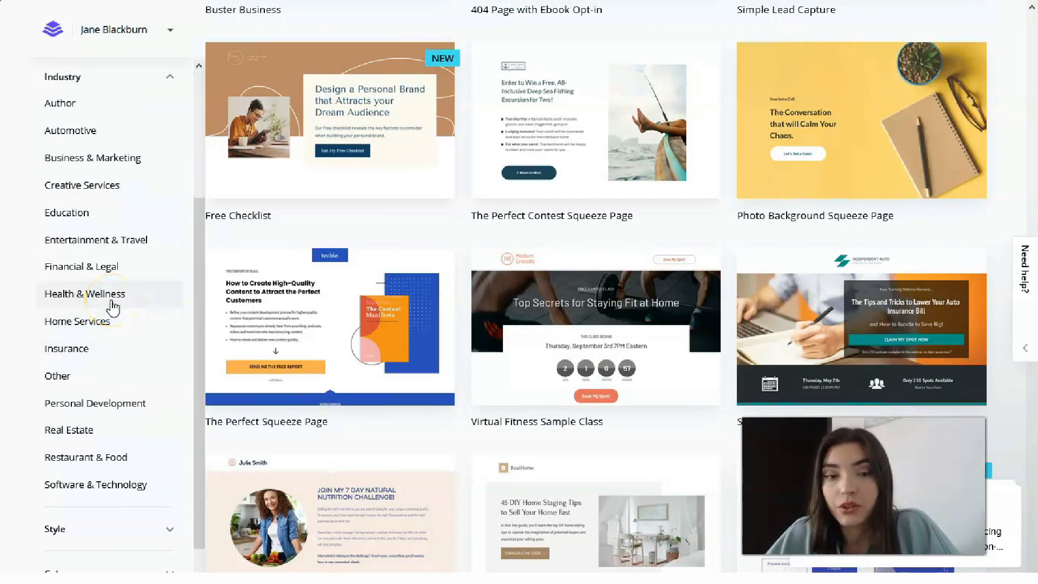
pyautogui.click(112, 306)
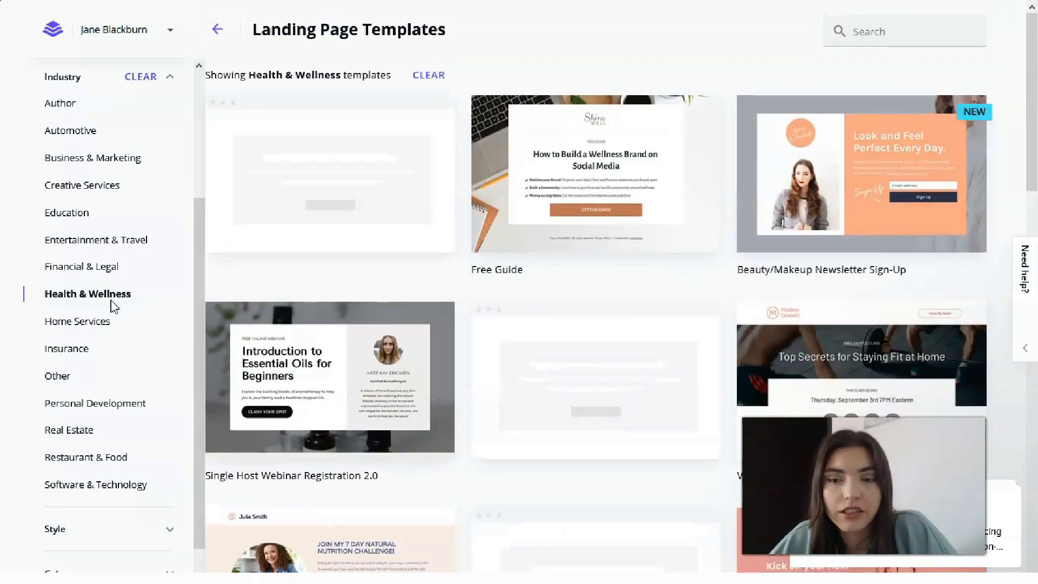
# Examine the Health & Wellness templates for a suitable fitness page design.
pyautogui.scroll(-5, 637, 331)
pyautogui.scroll(-6, 637, 331)
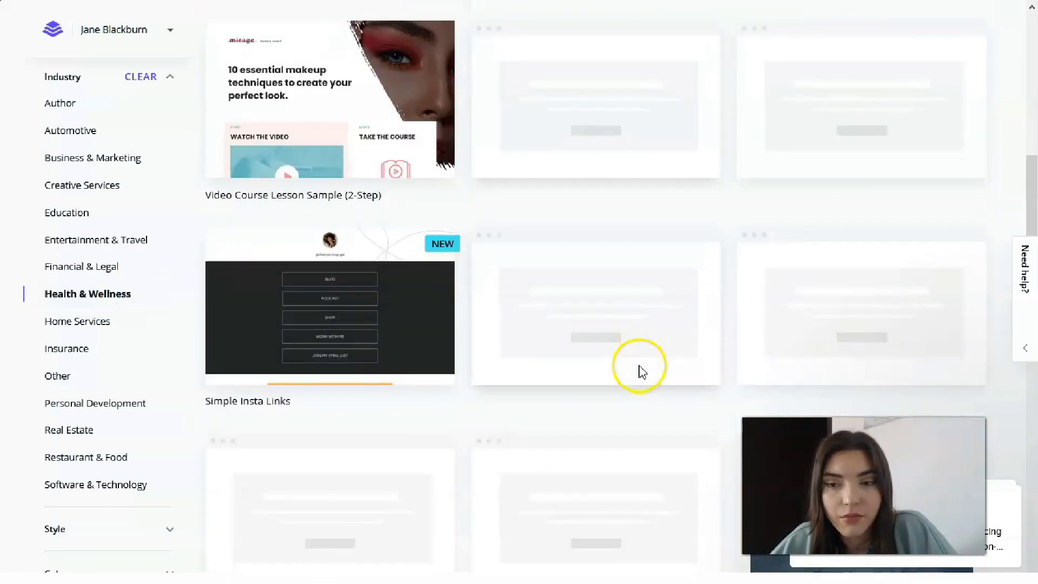
pyautogui.moveTo(347, 336)
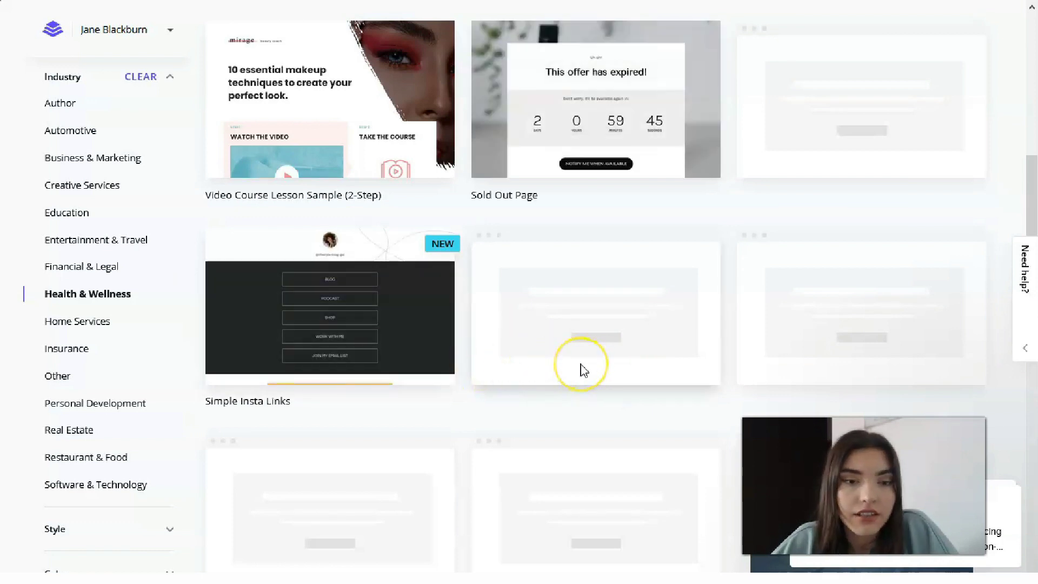
pyautogui.scroll(-4, 583, 371)
pyautogui.scroll(-5, 583, 370)
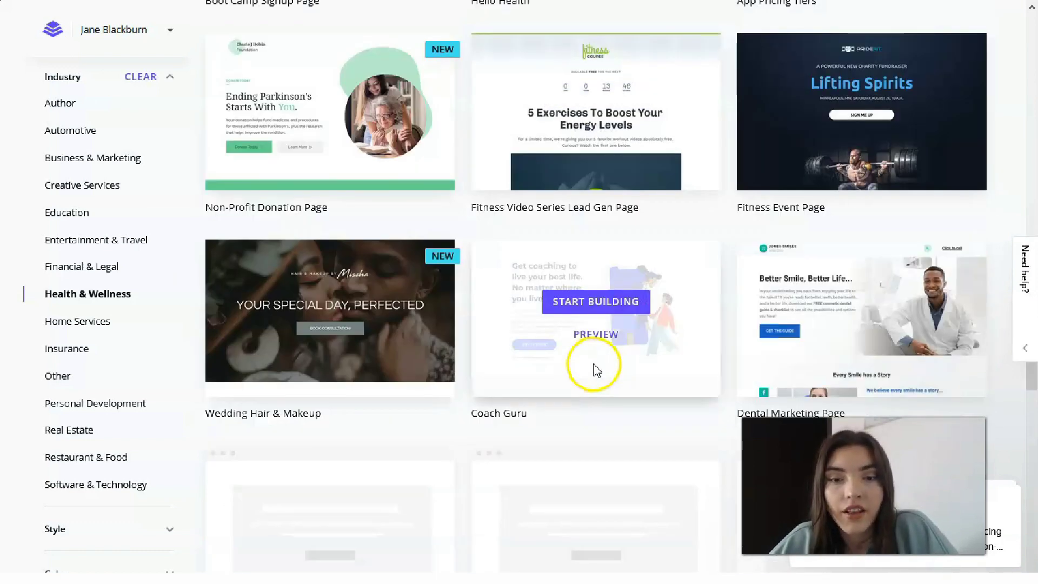
pyautogui.scroll(-2, 591, 366)
pyautogui.scroll(-2, 809, 326)
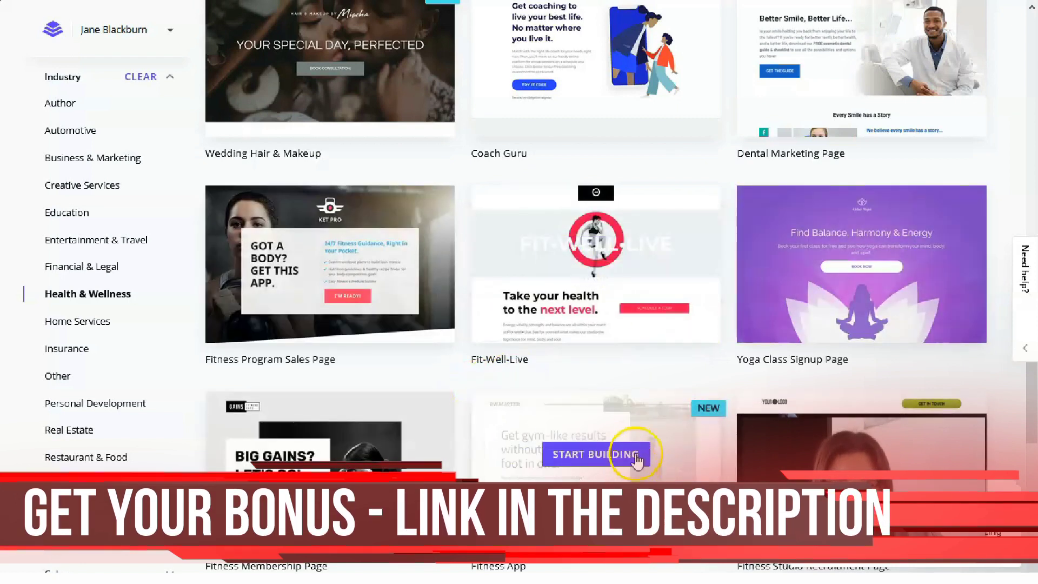
pyautogui.scroll(-6, 628, 443)
pyautogui.scroll(6, 632, 444)
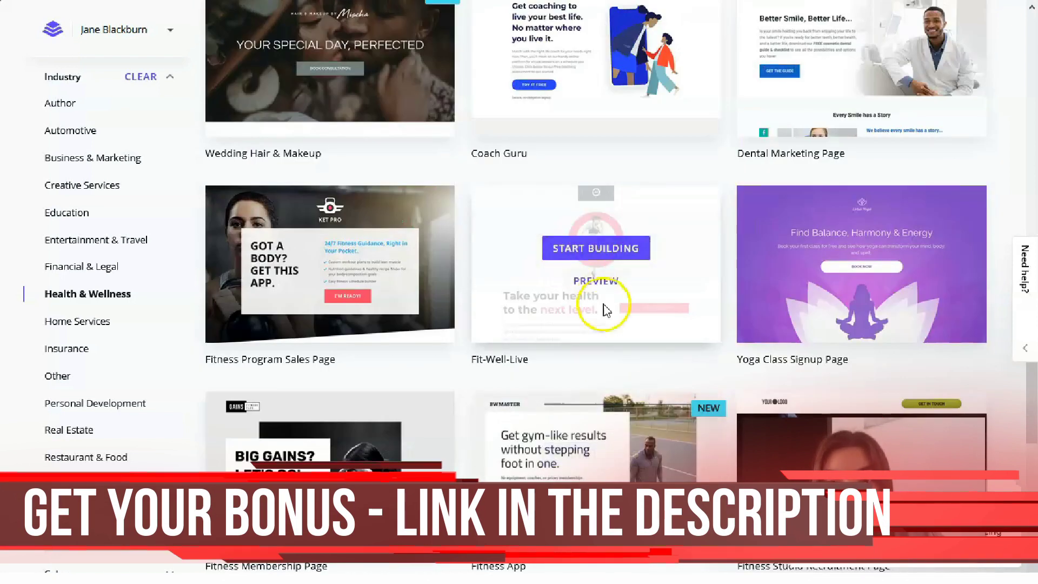
# Preview the Fit-Well-Live template and examine its full page in the desktop and mobile versions.
pyautogui.click(599, 287)
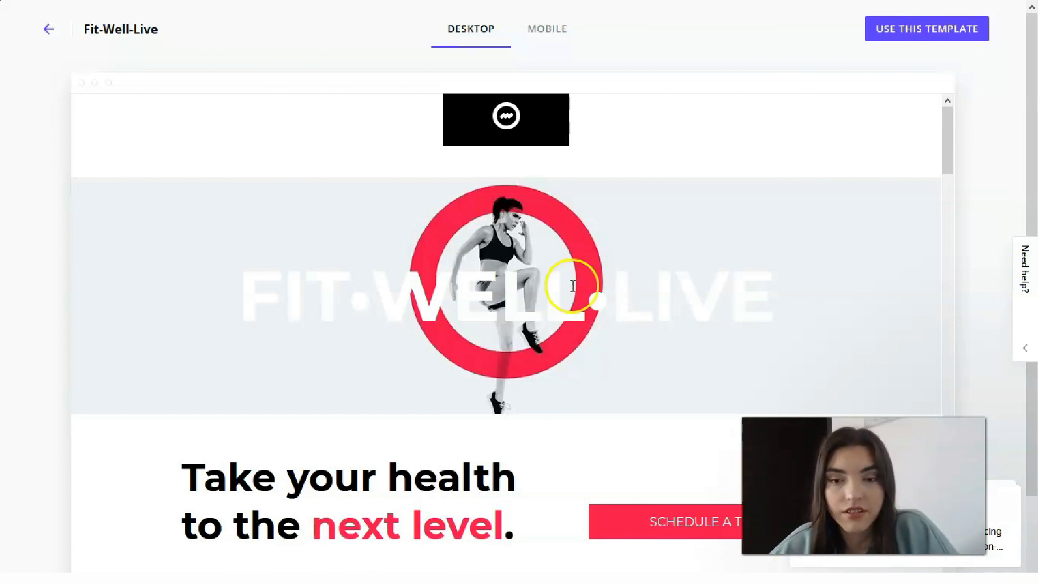
pyautogui.scroll(-15, 557, 273)
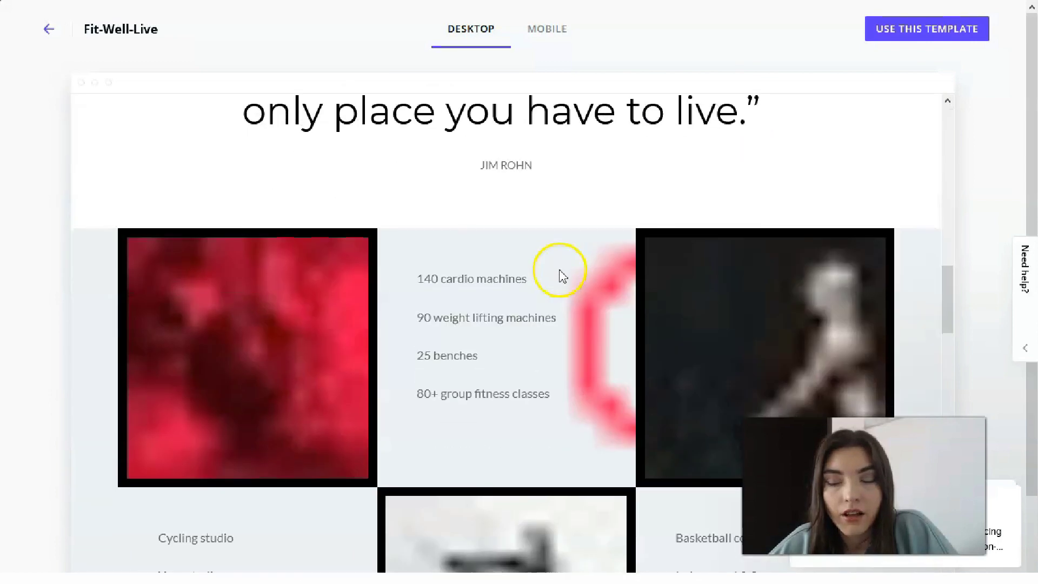
pyautogui.scroll(-15, 561, 276)
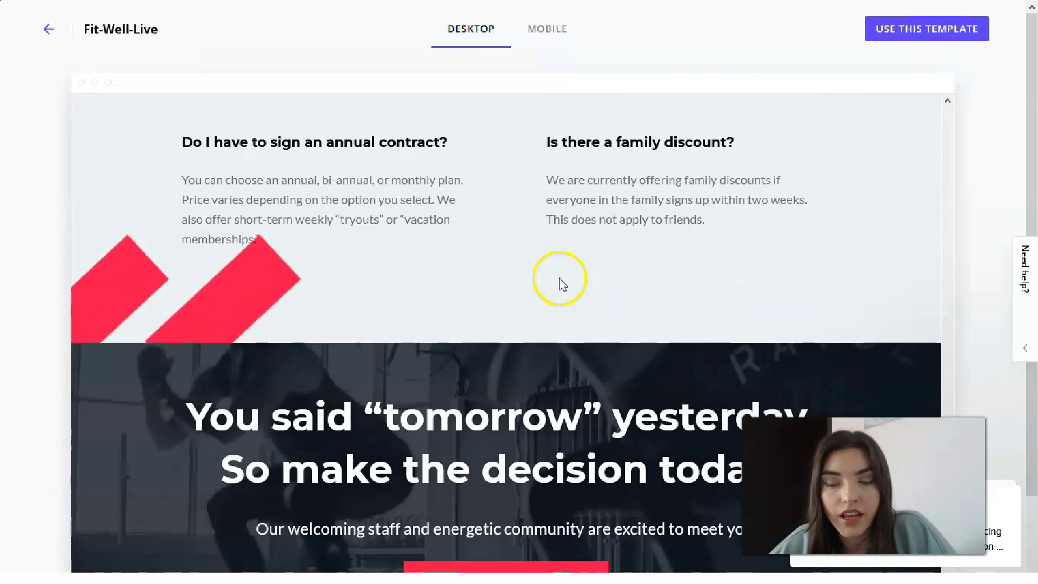
pyautogui.scroll(10, 562, 281)
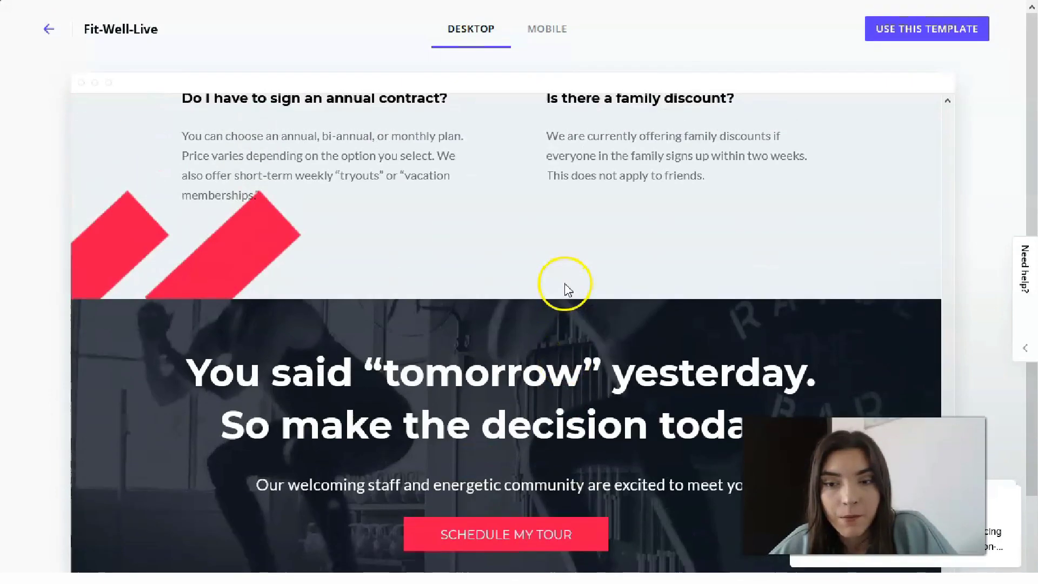
pyautogui.scroll(20, 571, 289)
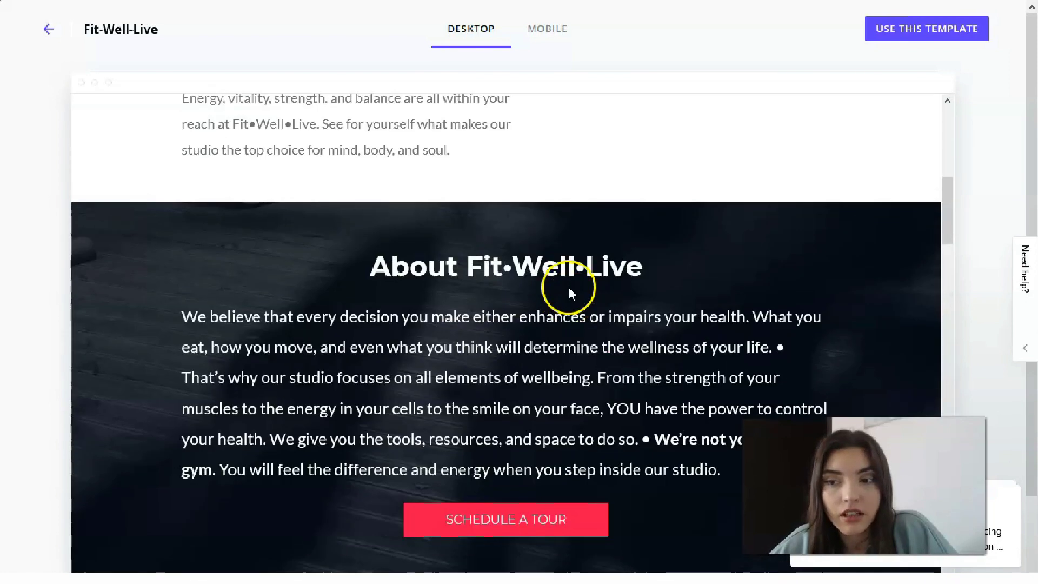
pyautogui.scroll(1, 571, 289)
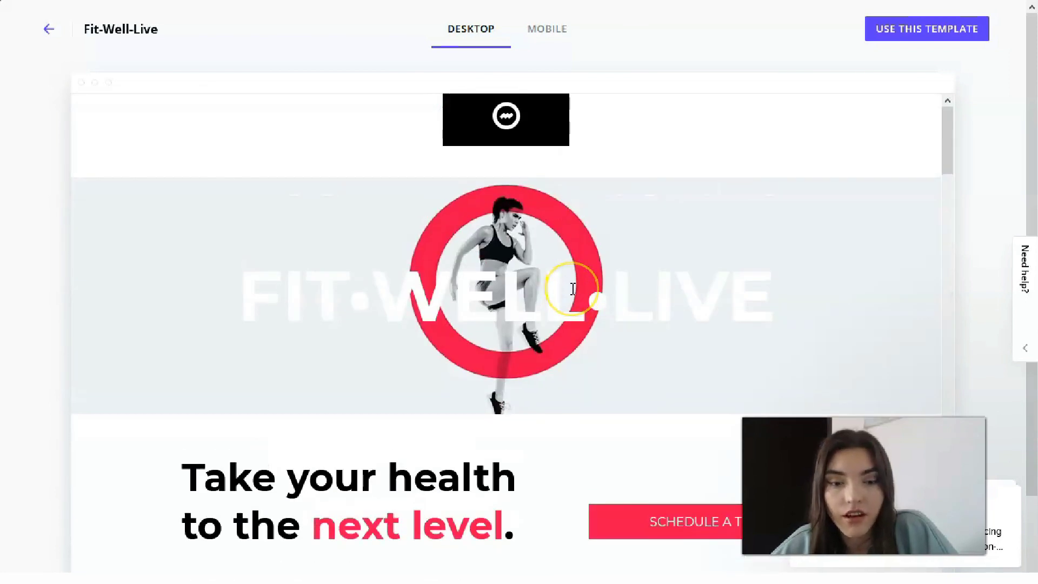
pyautogui.scroll(-10, 573, 292)
pyautogui.scroll(10, 570, 297)
pyautogui.scroll(-15, 573, 295)
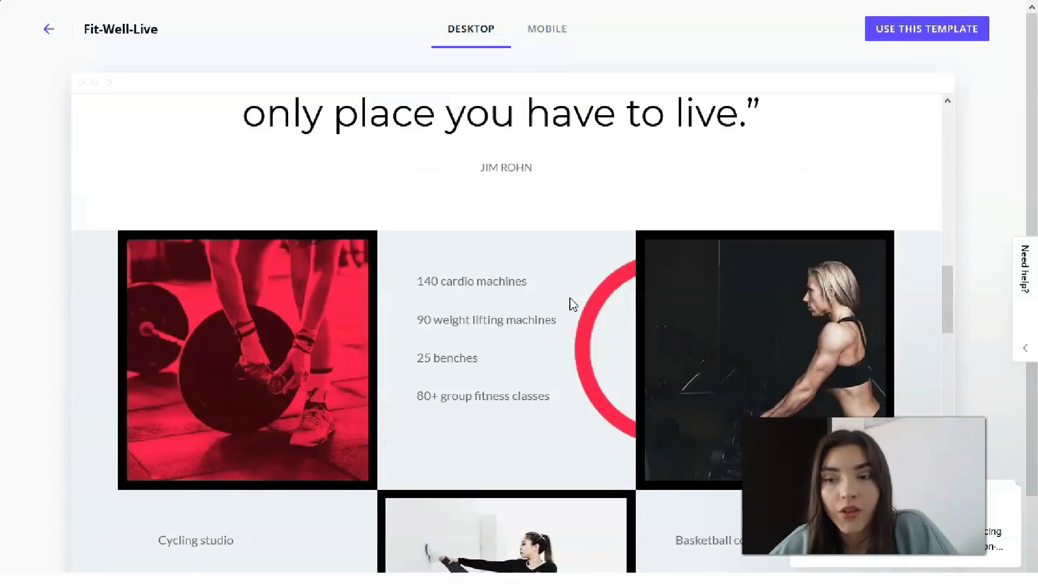
pyautogui.scroll(-20, 574, 303)
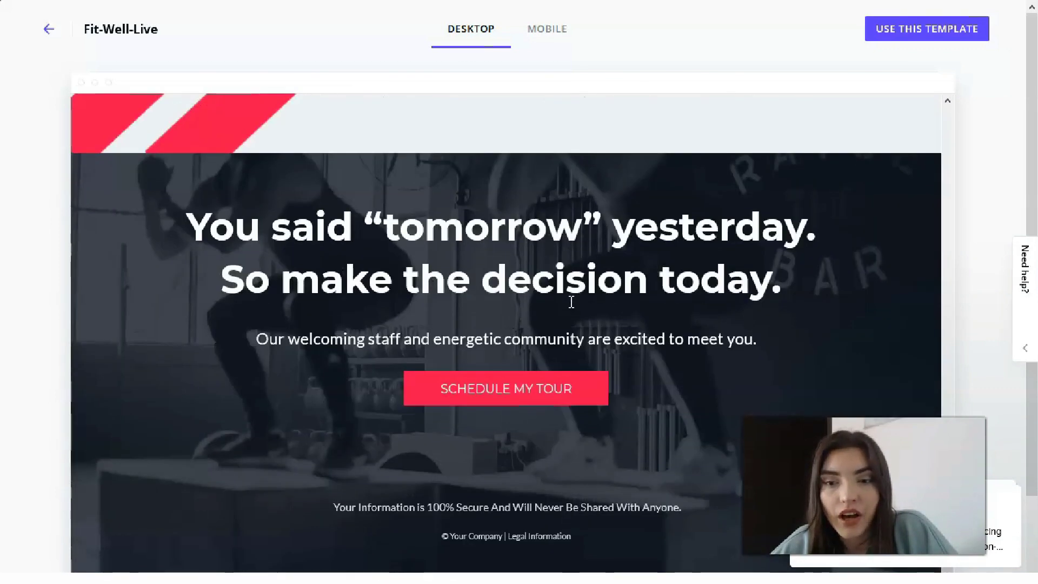
pyautogui.scroll(20, 571, 302)
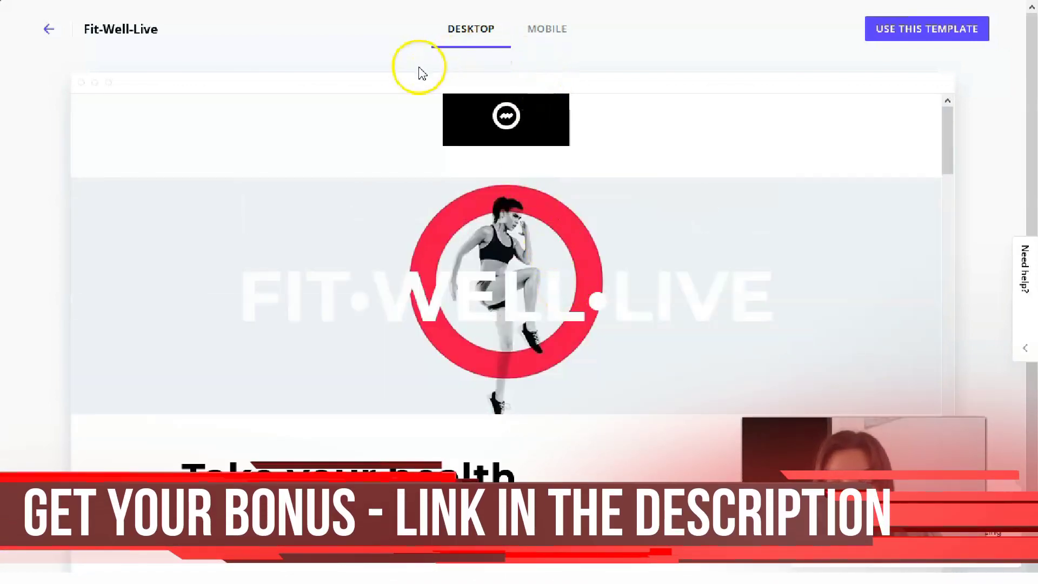
pyautogui.click(541, 30)
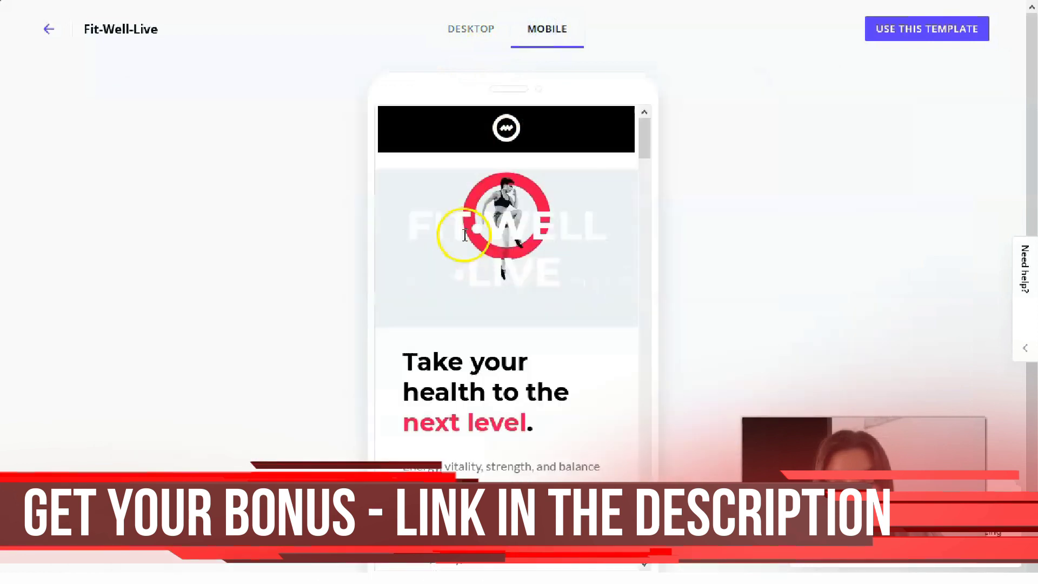
pyautogui.moveTo(636, 129); pyautogui.dragTo(622, 106)
# Use the Fit-Well-Live template for a new page named Fitgym.
pyautogui.click(881, 41)
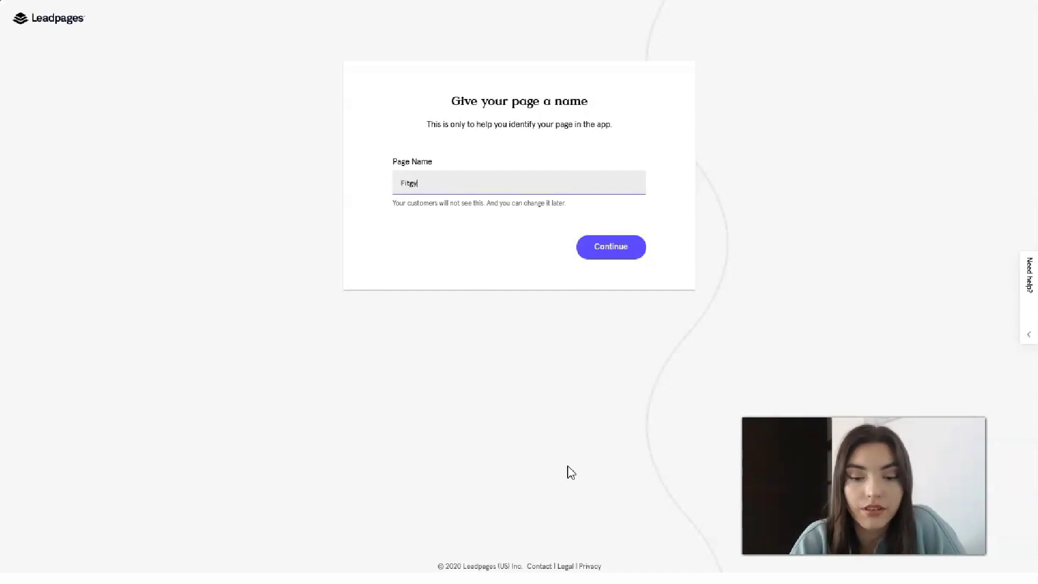
pyautogui.press('Return')
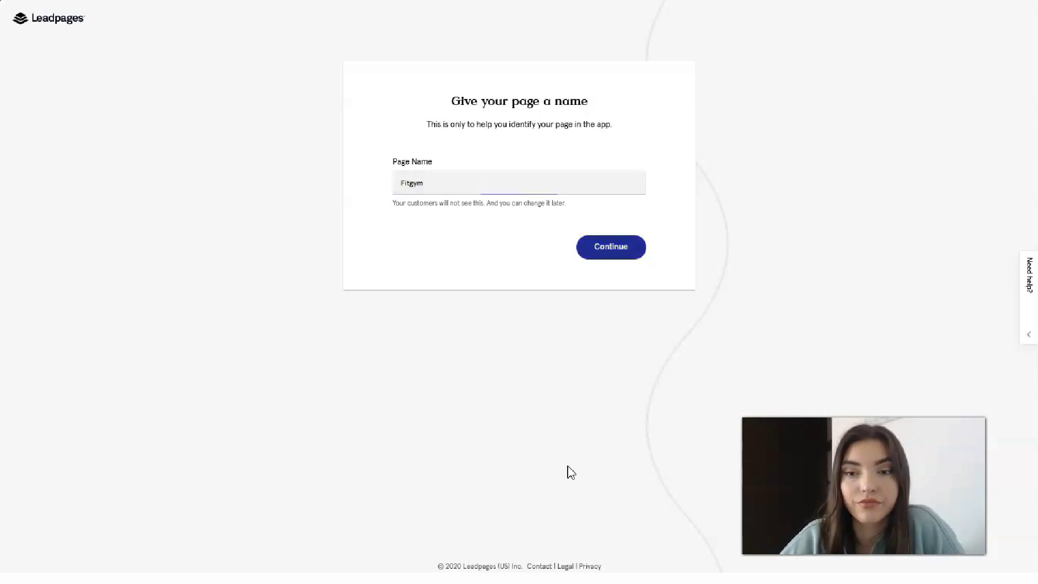
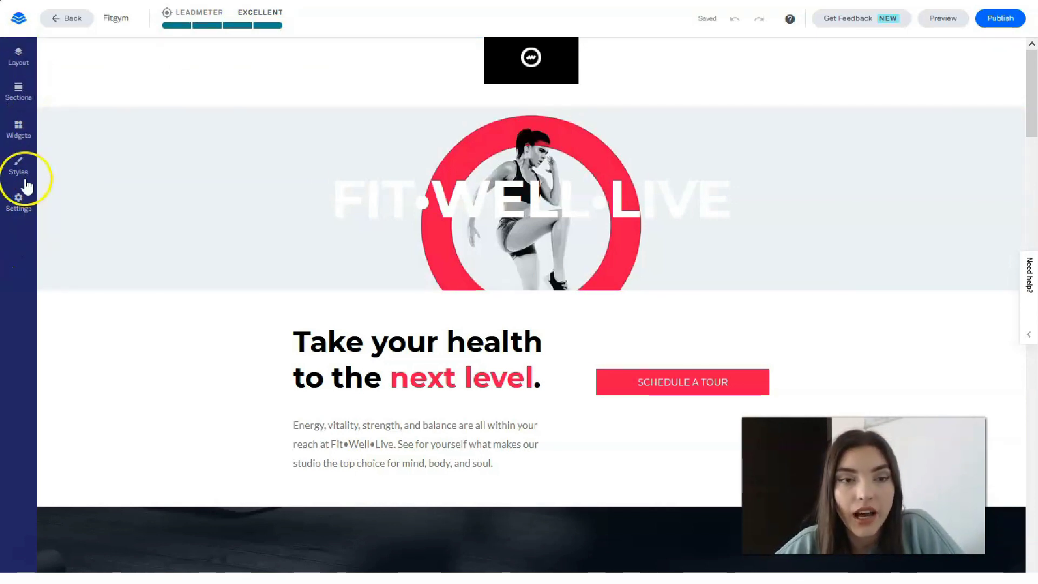
# Open the page layout's section list and expand the Header section to show its rows and columns.
pyautogui.click(13, 69)
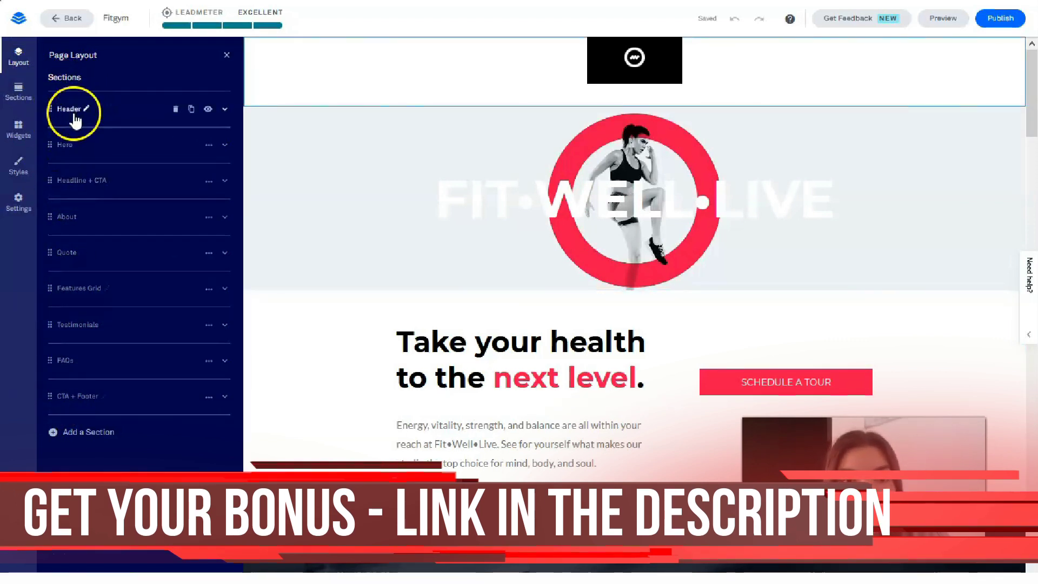
pyautogui.moveTo(72, 297); pyautogui.dragTo(78, 221)
pyautogui.moveTo(59, 105); pyautogui.dragTo(63, 86)
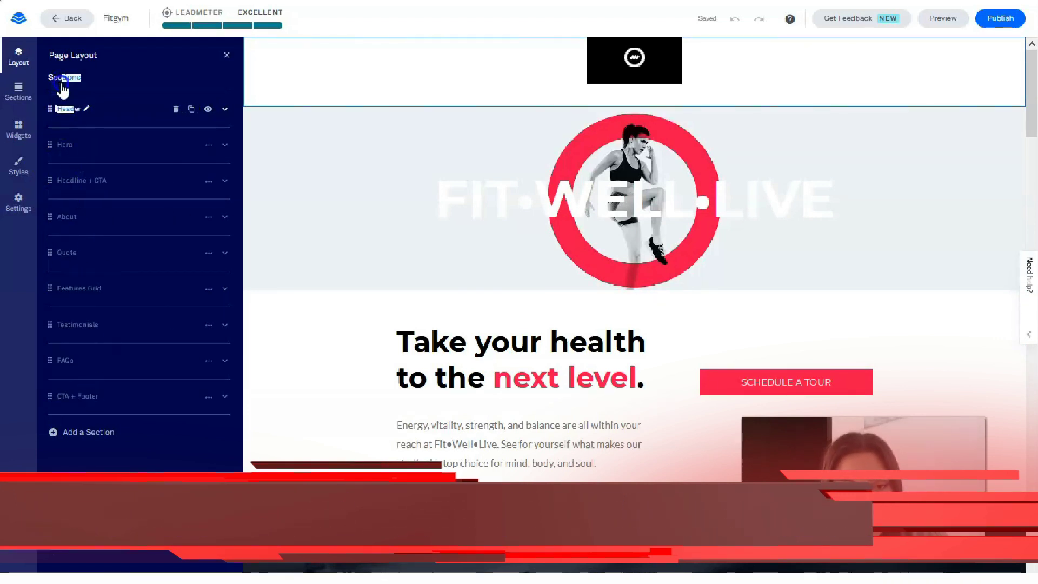
pyautogui.click(116, 109)
pyautogui.click(108, 108)
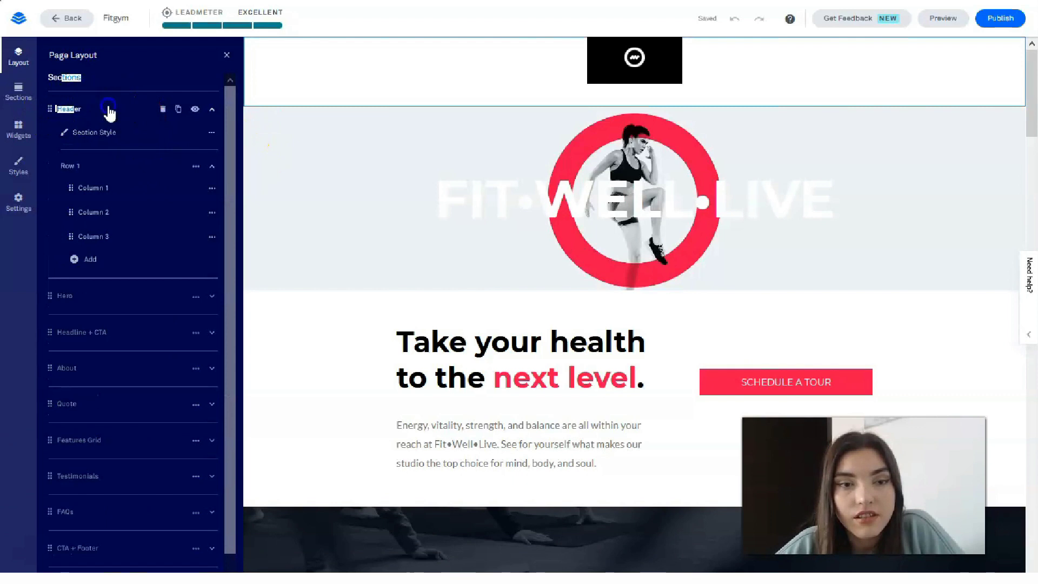
pyautogui.click(76, 109)
pyautogui.click(666, 153)
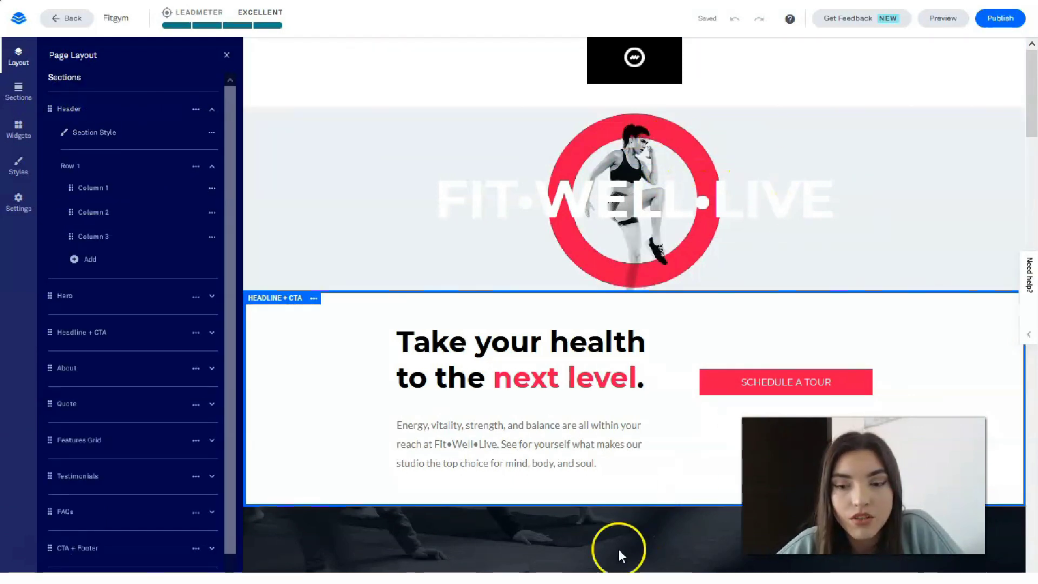
pyautogui.click(227, 55)
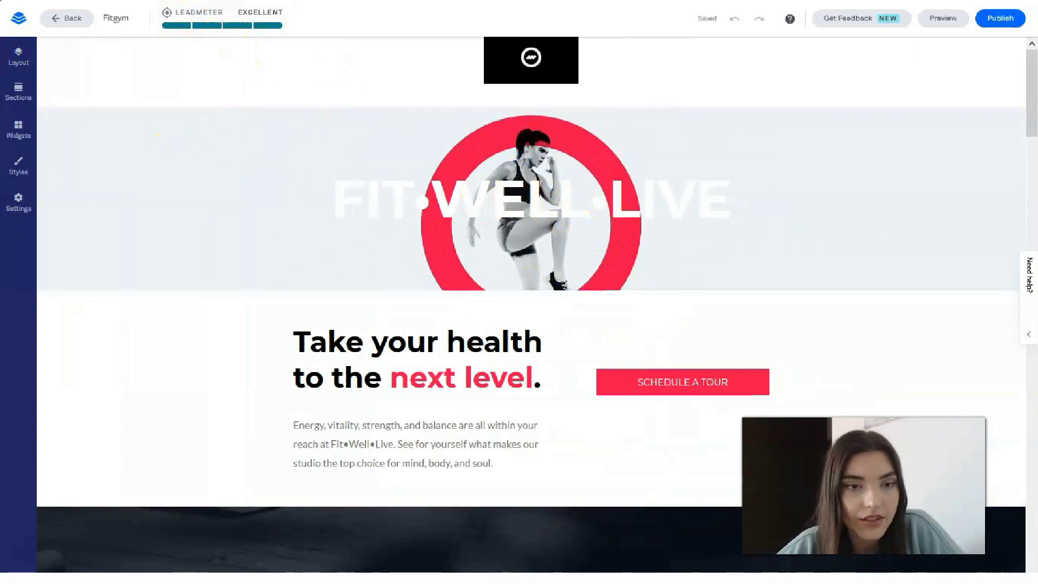
# Set the Header section's top padding to 1 in its section style settings.
pyautogui.click(18, 54)
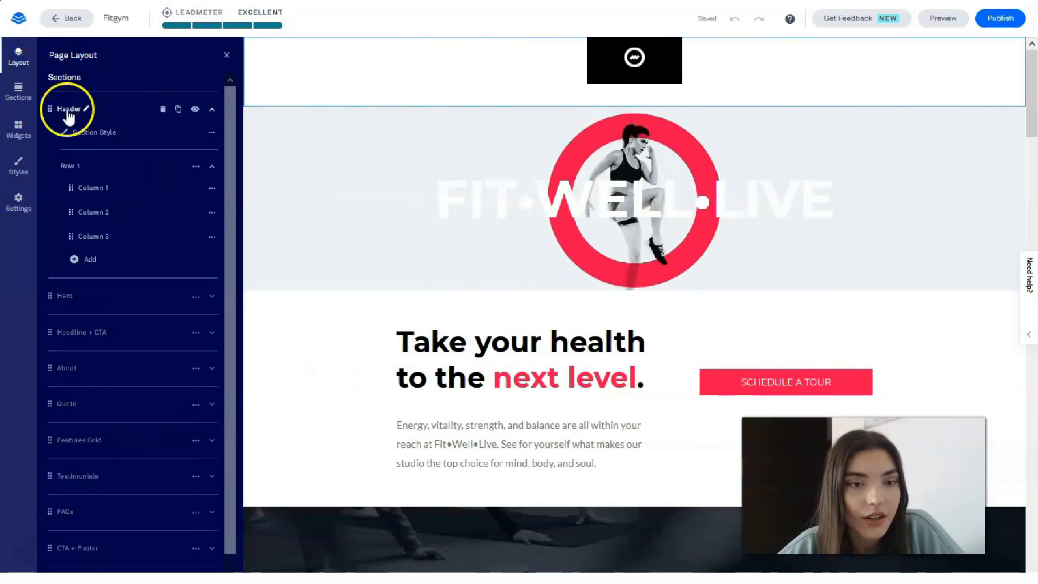
pyautogui.click(106, 130)
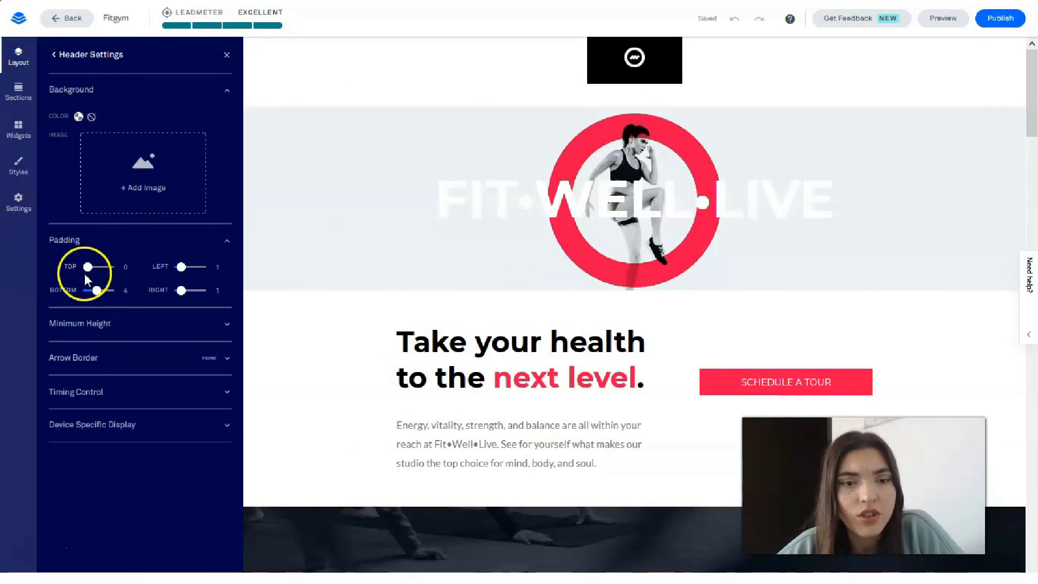
pyautogui.moveTo(95, 276); pyautogui.dragTo(97, 278)
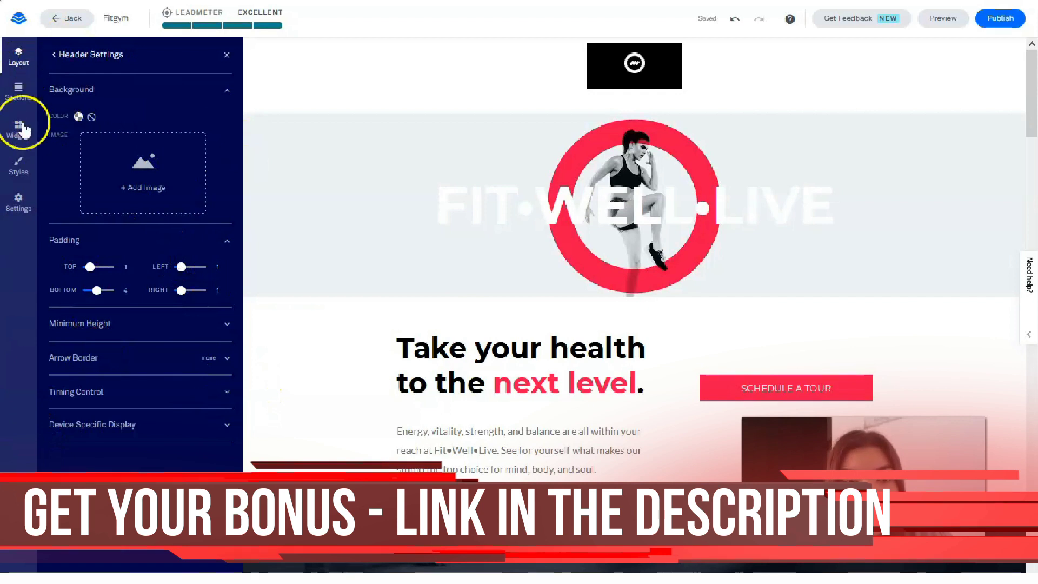
pyautogui.click(226, 55)
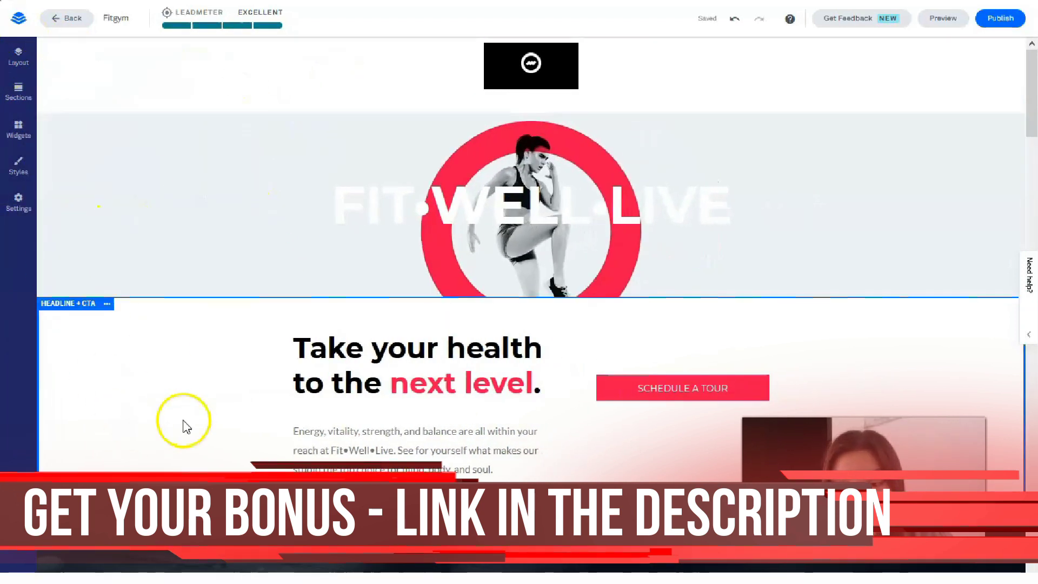
# Try to recolor the hero headline FIT•WELL•LIVE black without selecting its text.
pyautogui.click(372, 199)
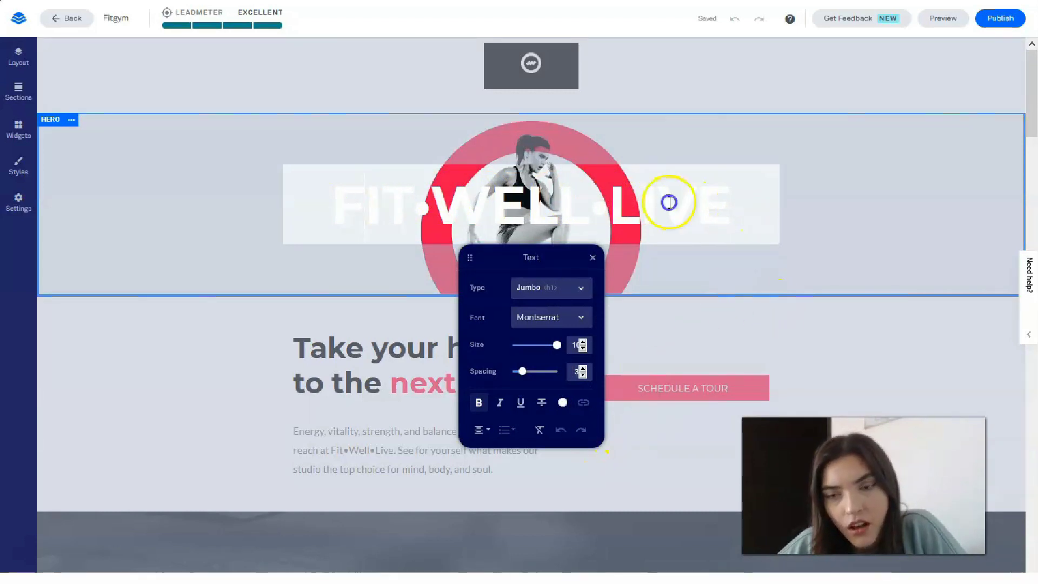
pyautogui.click(787, 129)
pyautogui.click(626, 192)
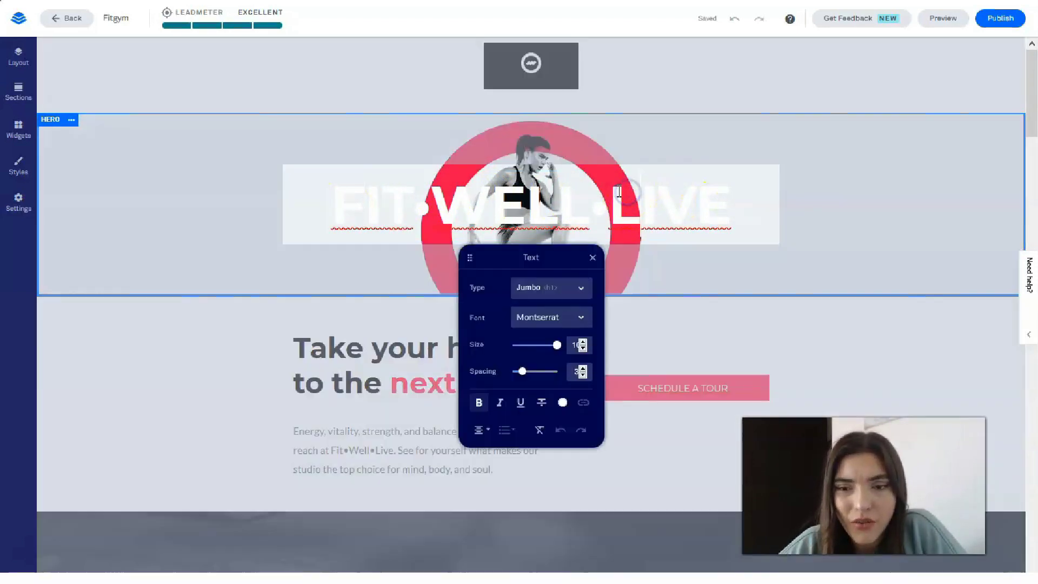
pyautogui.click(564, 401)
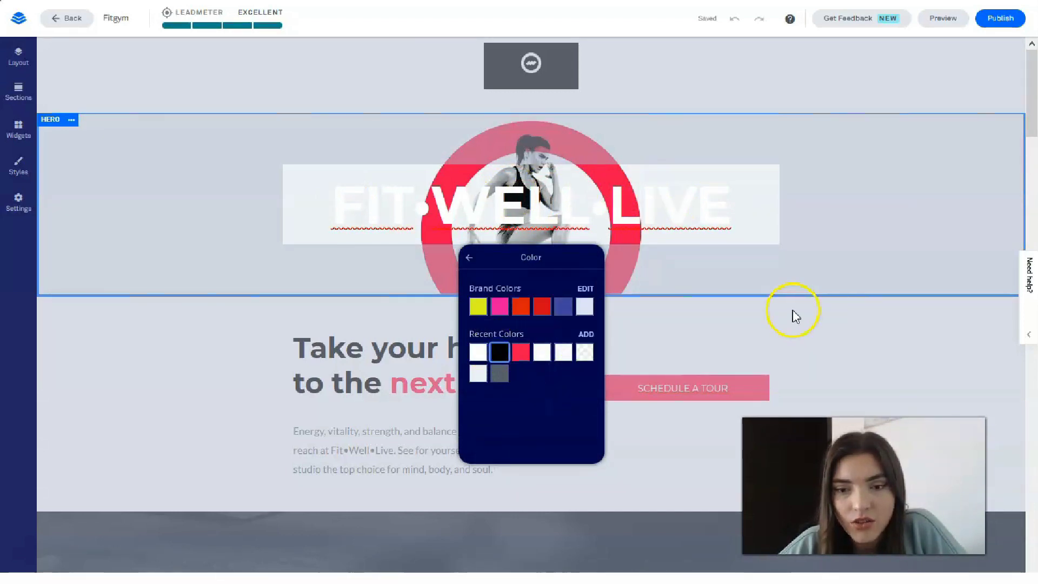
pyautogui.click(683, 220)
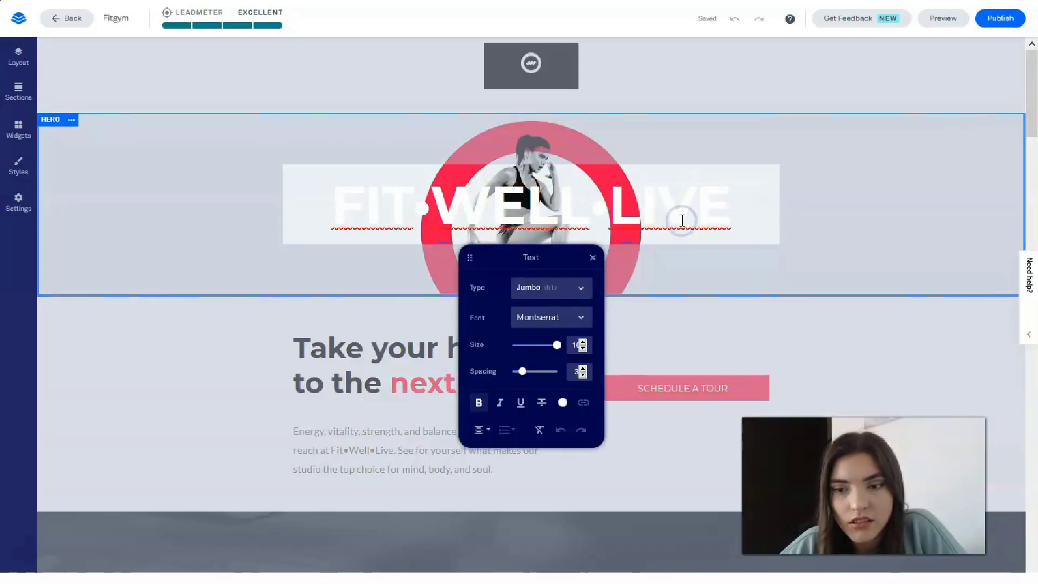
pyautogui.click(563, 403)
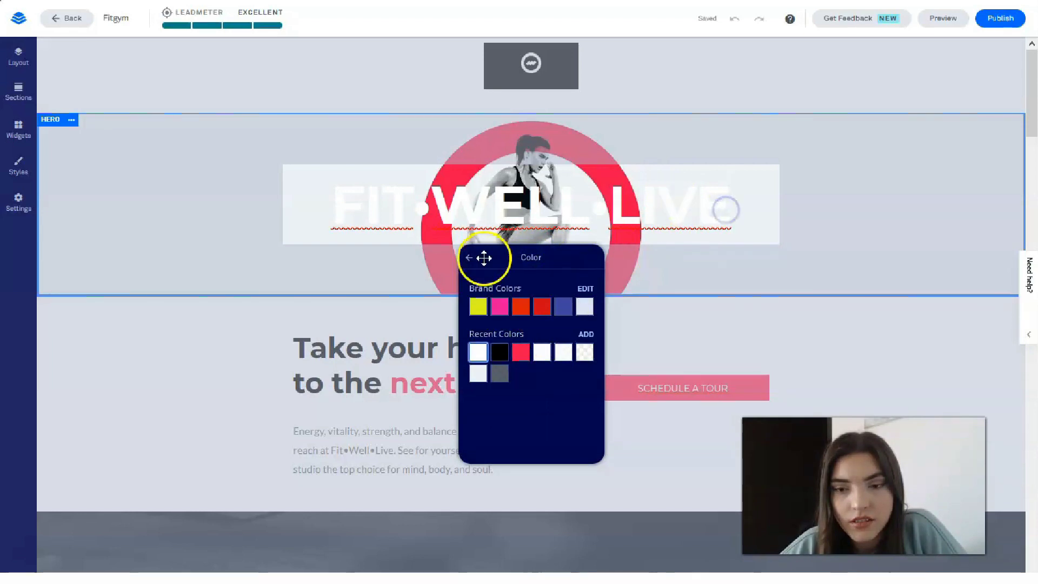
pyautogui.click(504, 353)
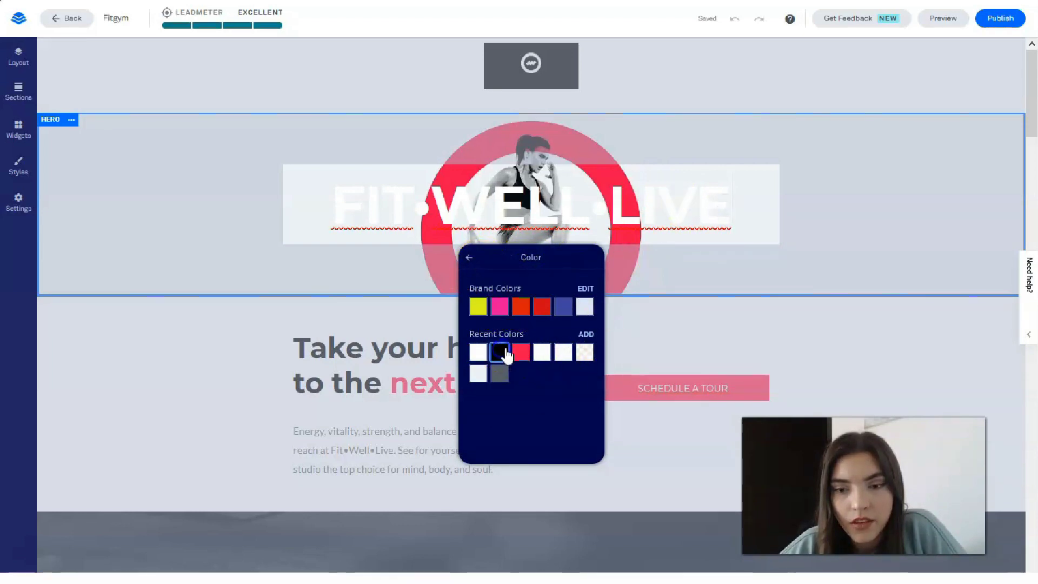
pyautogui.click(690, 278)
# Color the word LIVE in the hero headline black.
pyautogui.click(722, 195)
pyautogui.doubleClick(728, 196)
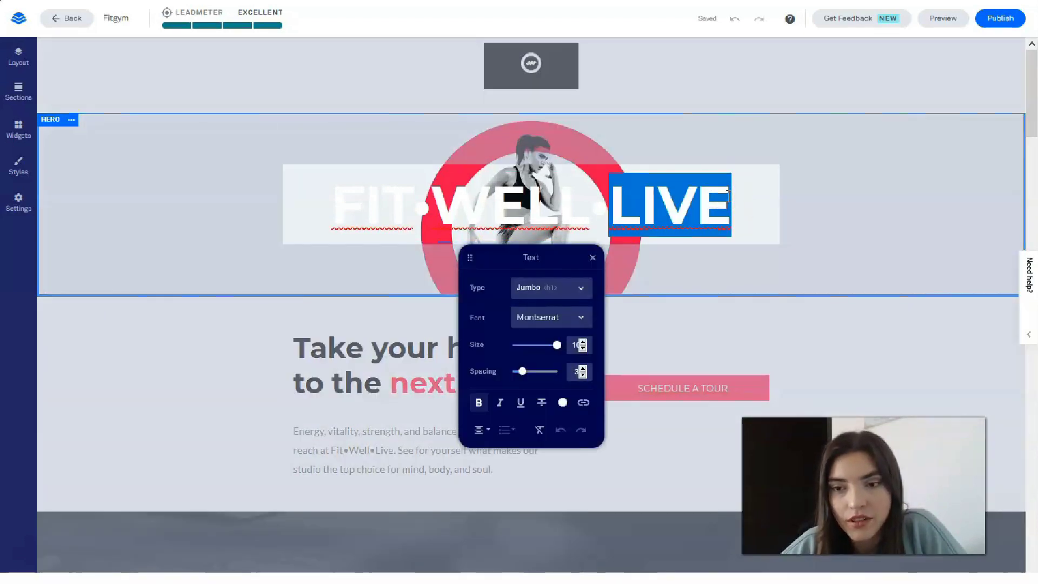
pyautogui.click(562, 403)
pyautogui.click(507, 354)
pyautogui.click(732, 258)
# Color the words FIT•WELL in the hero headline black.
pyautogui.click(522, 200)
pyautogui.click(522, 201)
pyautogui.moveTo(591, 197); pyautogui.dragTo(287, 208)
pyautogui.click(563, 402)
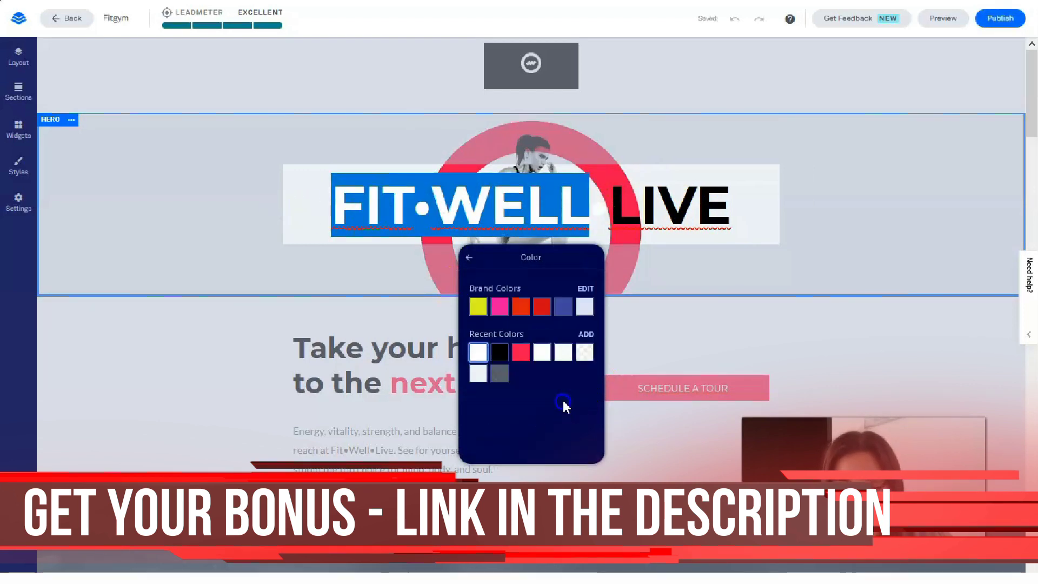
pyautogui.click(499, 352)
pyautogui.click(807, 238)
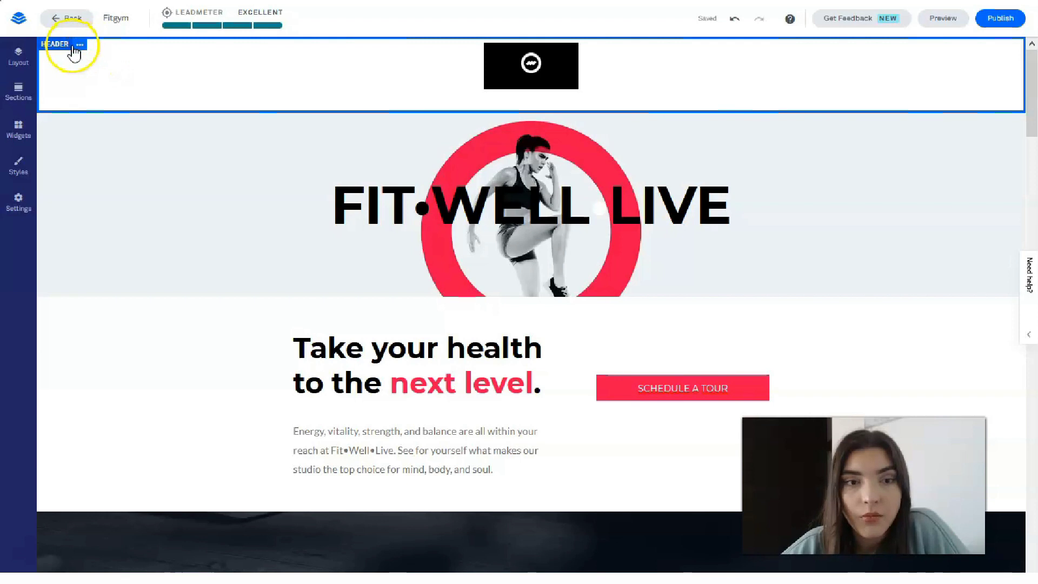
# Delete the Header section from the page and open the Hero section's settings.
pyautogui.click(80, 45)
pyautogui.click(111, 132)
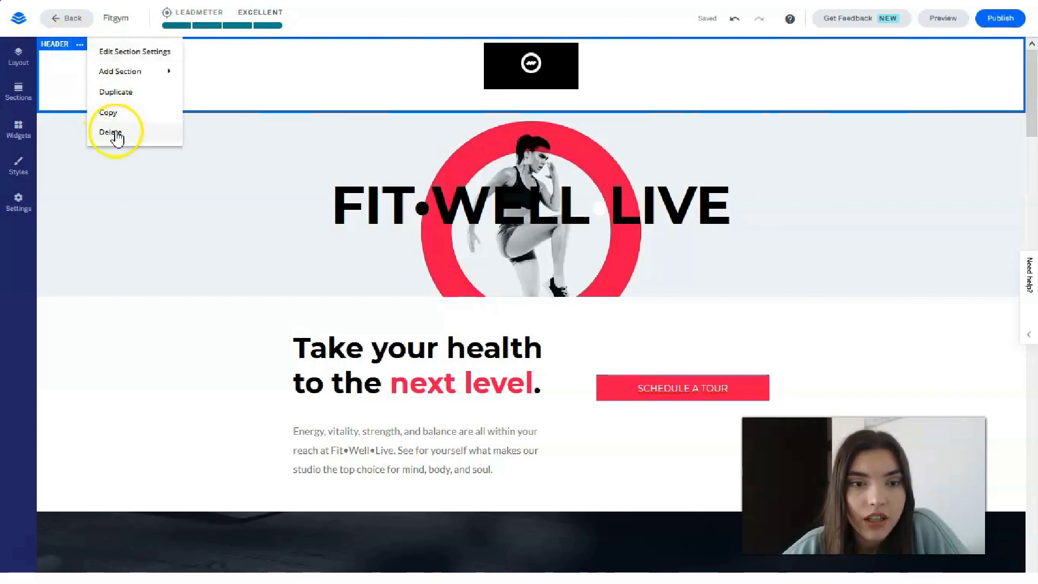
pyautogui.click(167, 100)
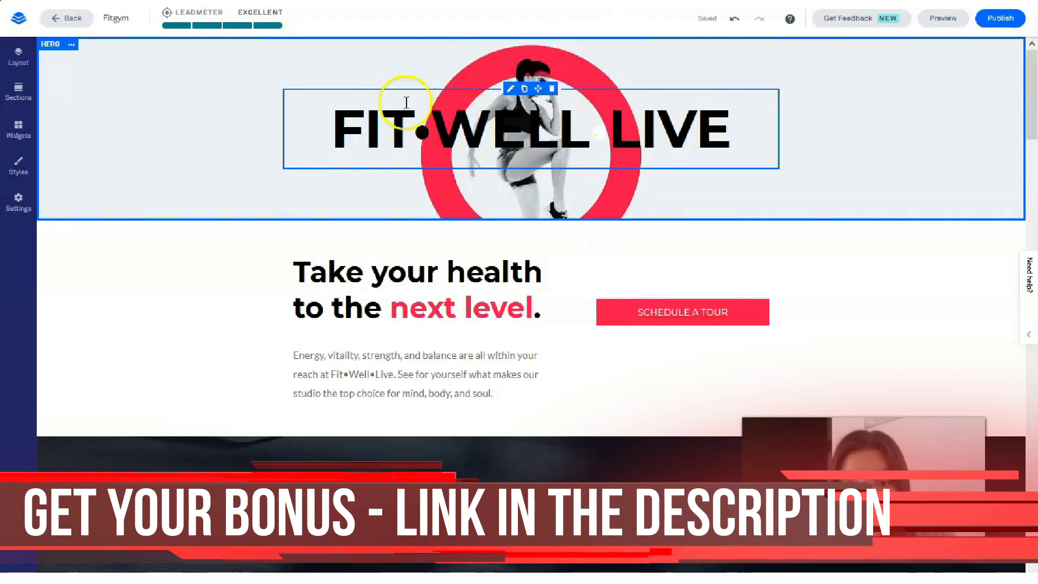
pyautogui.click(71, 45)
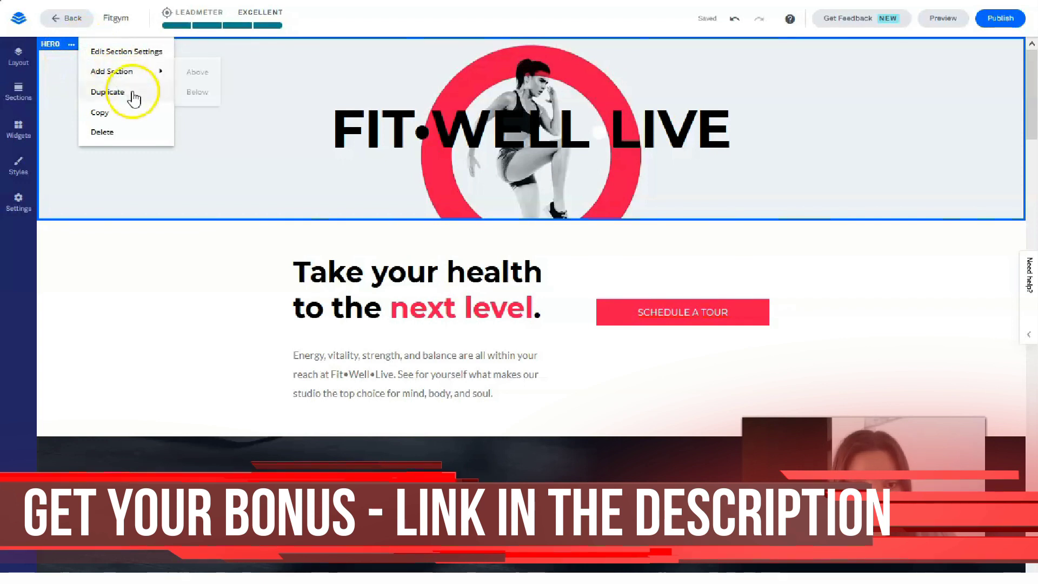
pyautogui.click(147, 61)
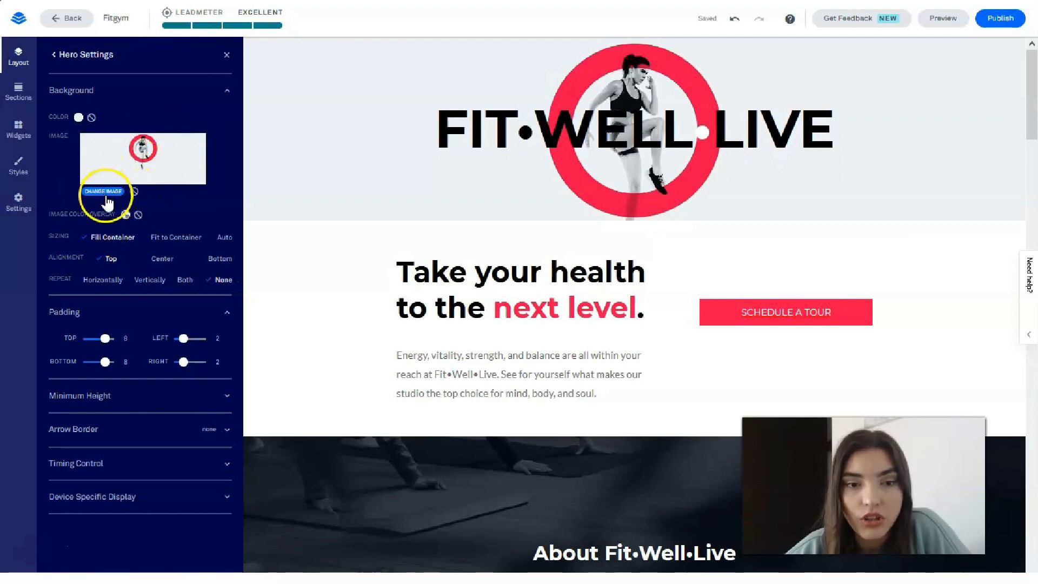
# Reduce the text size of the whole hero headline FIT•WELL•LIVE and increase its spacing.
pyautogui.click(473, 137)
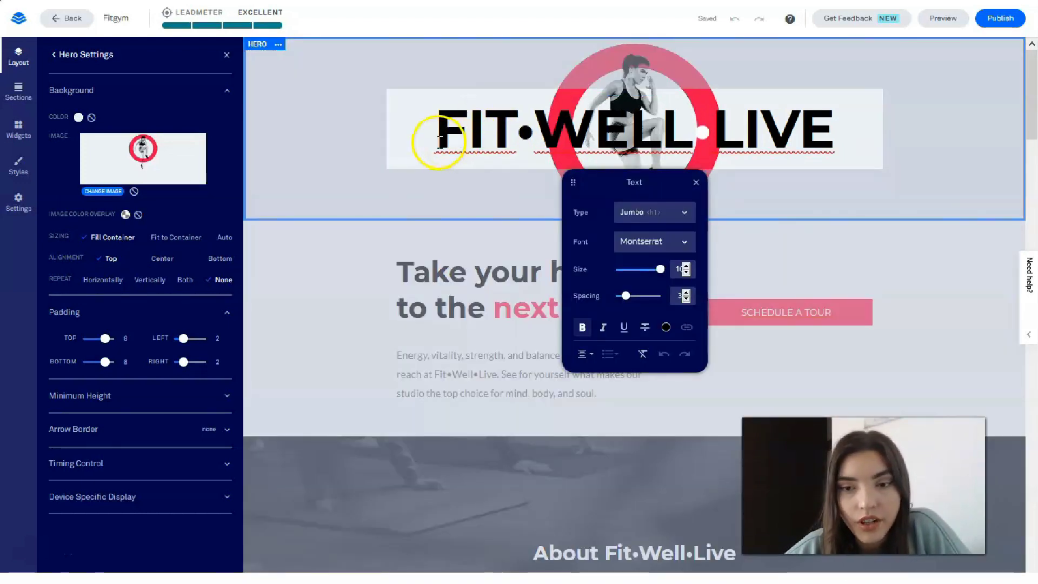
pyautogui.moveTo(451, 142); pyautogui.dragTo(852, 140)
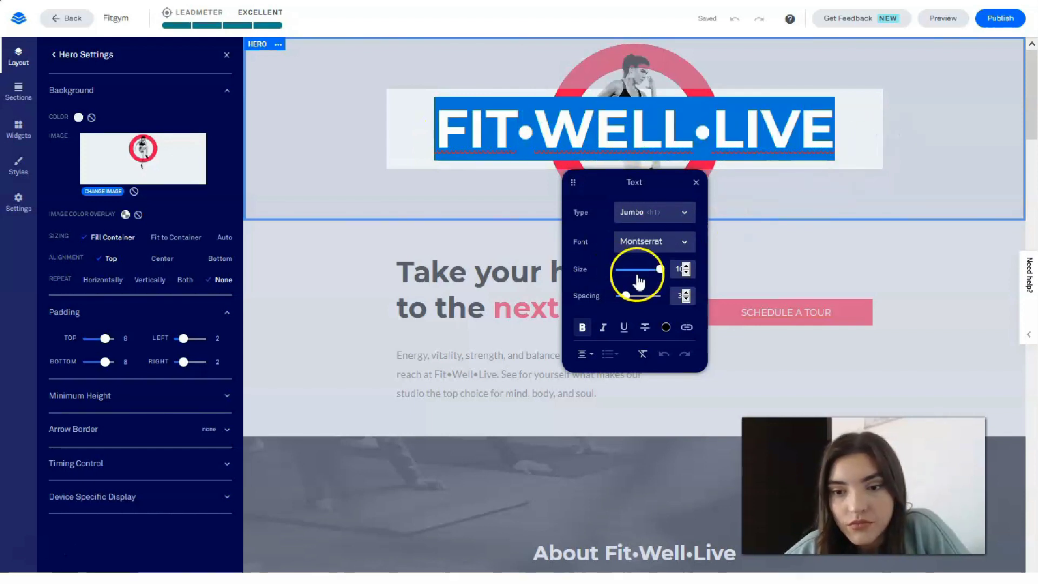
pyautogui.moveTo(659, 274); pyautogui.dragTo(655, 304)
pyautogui.click(676, 268)
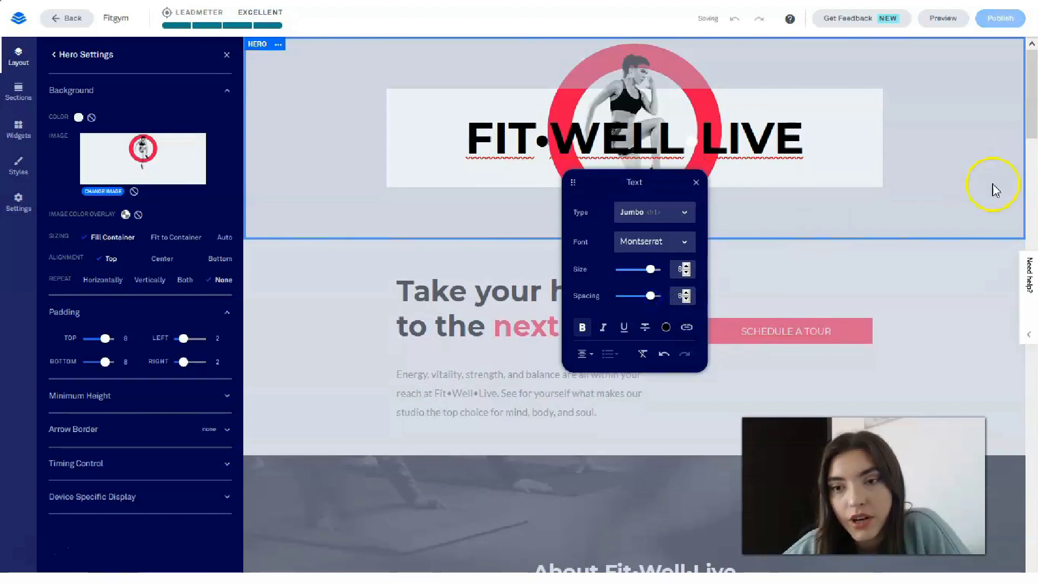
# Color the whole hero headline with the pinkish red from the recent colors.
pyautogui.click(666, 326)
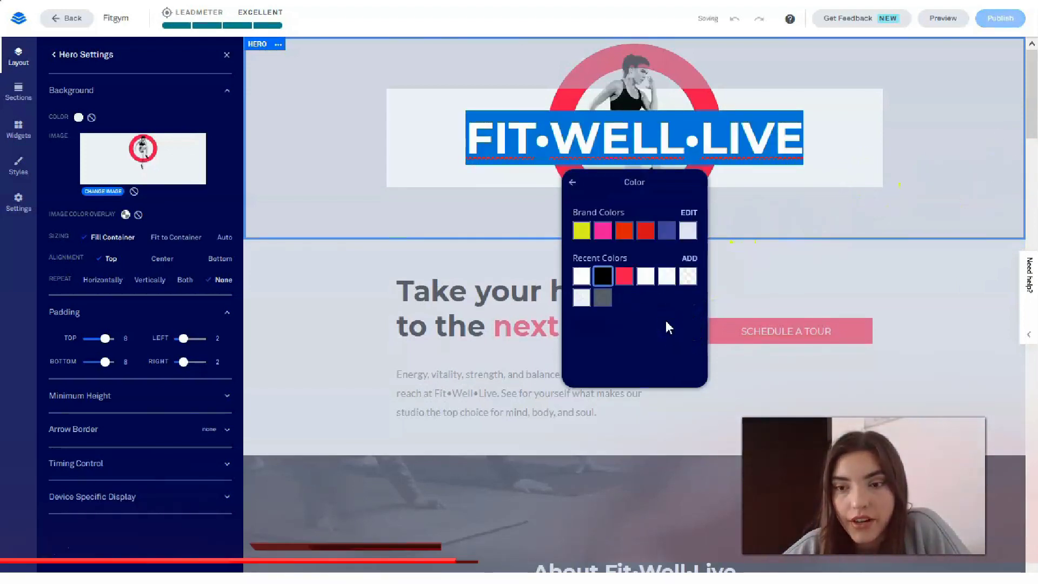
pyautogui.click(624, 276)
pyautogui.click(914, 191)
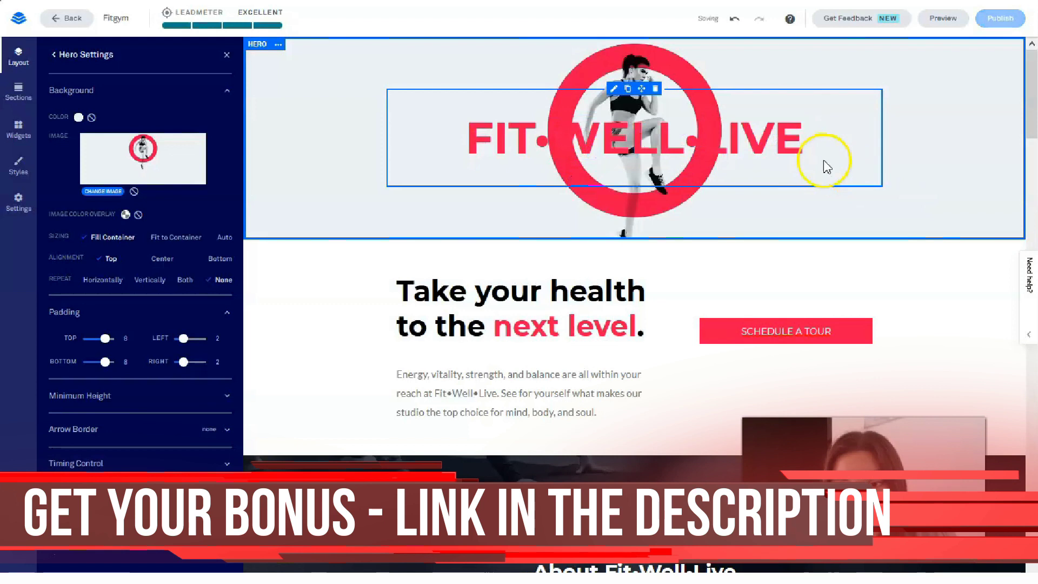
# Change the whole hero headline's color to the yellow-green brand color.
pyautogui.click(518, 137)
pyautogui.moveTo(464, 132); pyautogui.dragTo(822, 148)
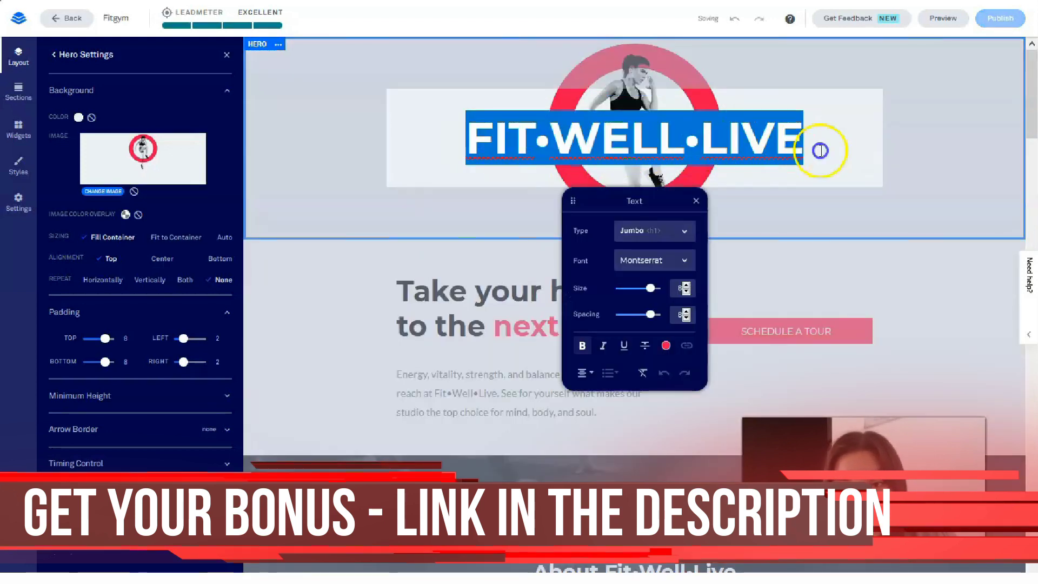
pyautogui.click(666, 347)
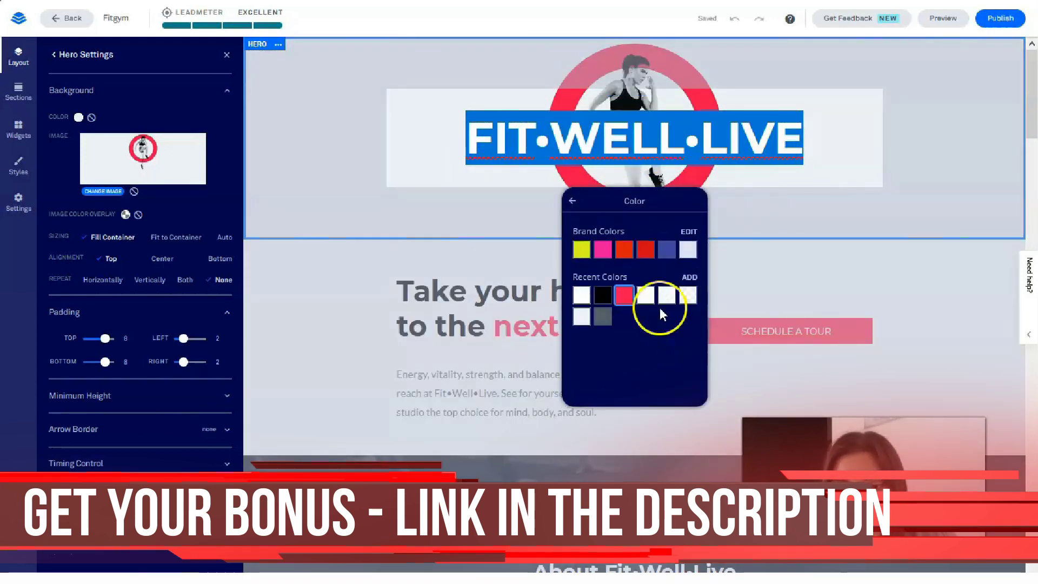
pyautogui.click(582, 252)
pyautogui.click(877, 225)
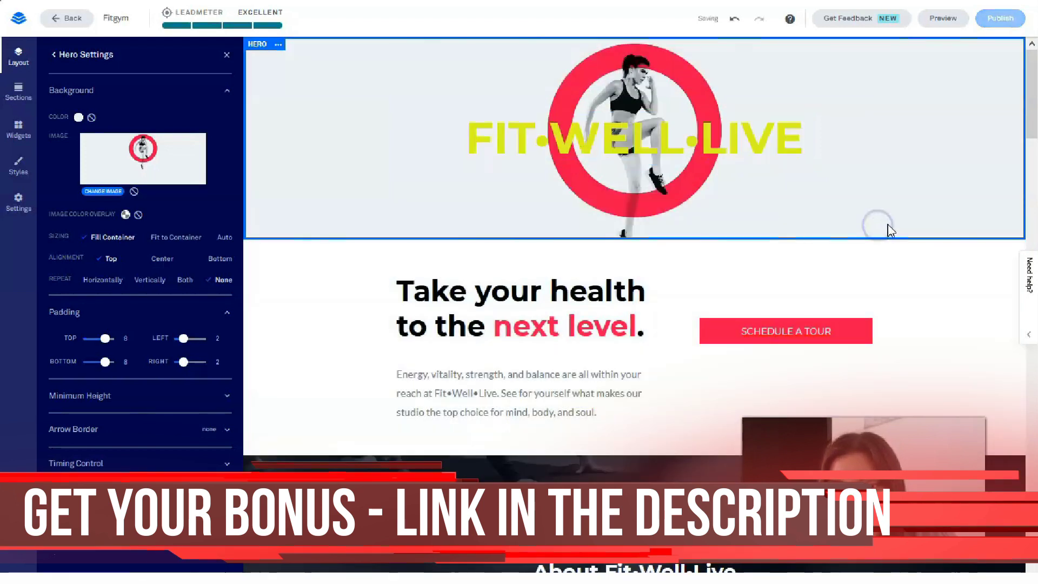
pyautogui.click(519, 145)
pyautogui.click(520, 144)
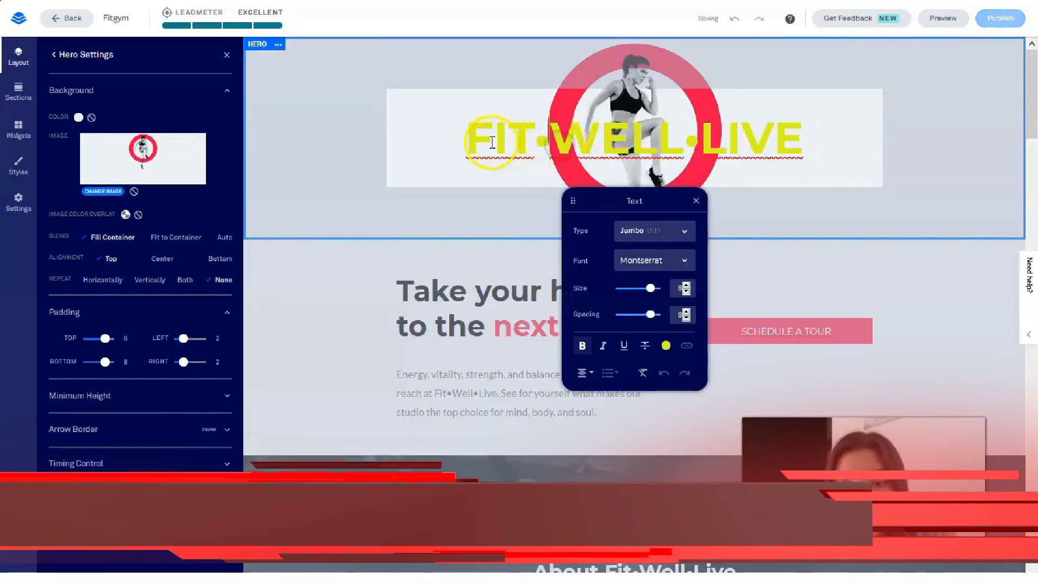
pyautogui.moveTo(466, 138); pyautogui.dragTo(811, 142)
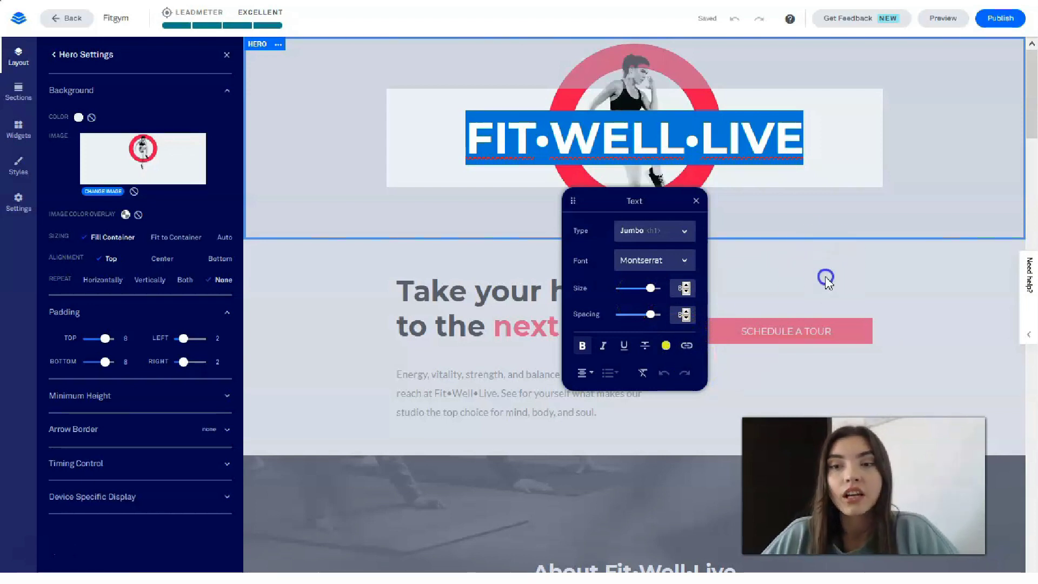
pyautogui.click(825, 279)
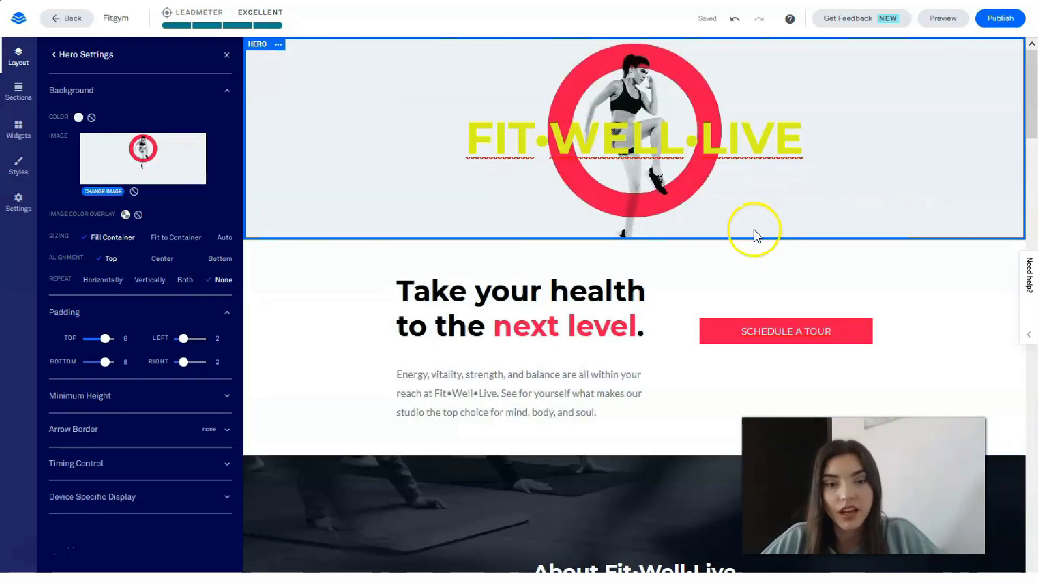
# Set the background of the SCHEDULE A TOUR button to the yellow-green brand color.
pyautogui.scroll(-3, 422, 378)
pyautogui.scroll(1, 470, 371)
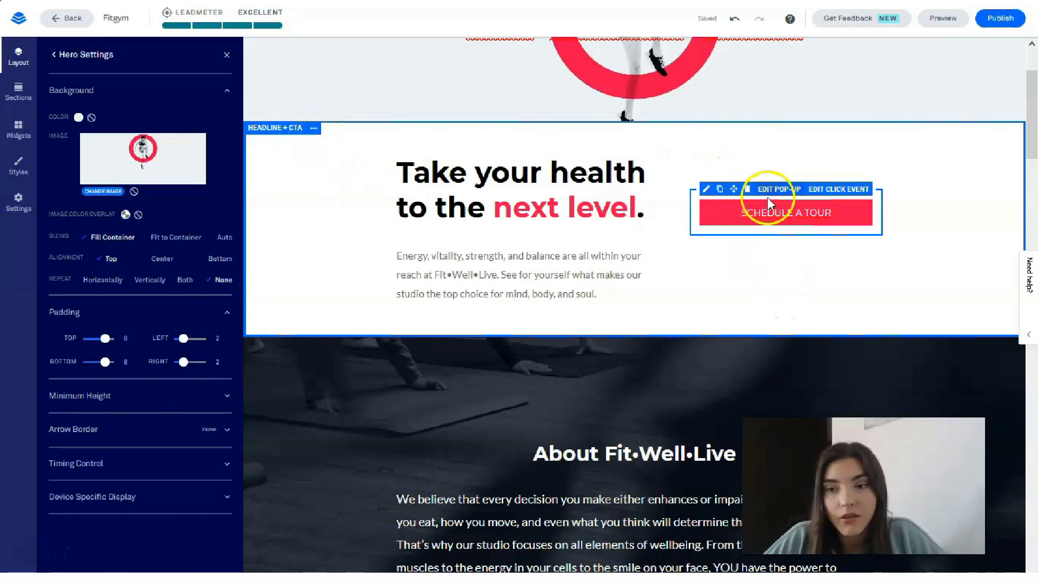
pyautogui.click(707, 189)
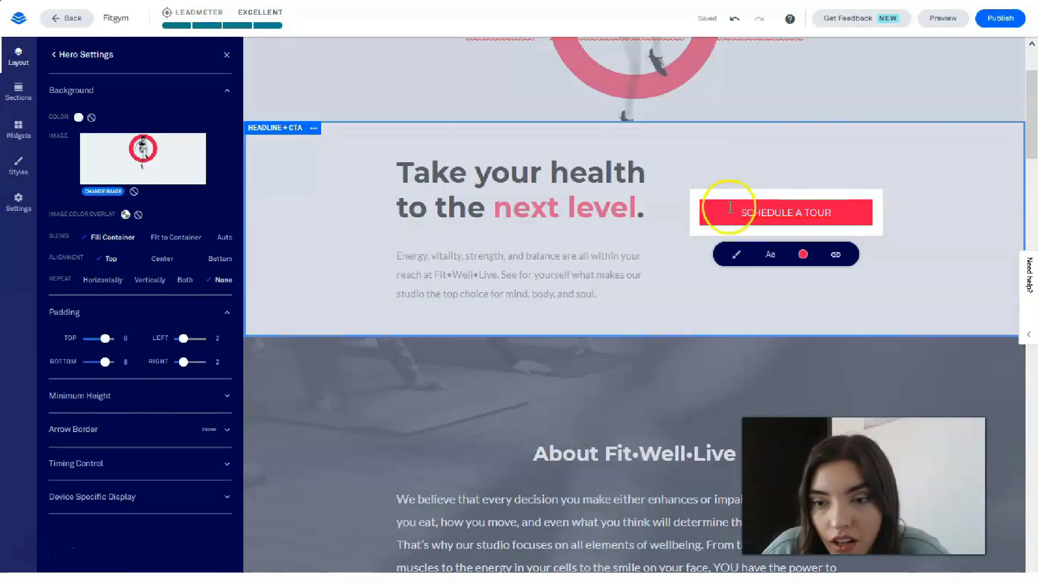
pyautogui.click(803, 255)
pyautogui.click(743, 333)
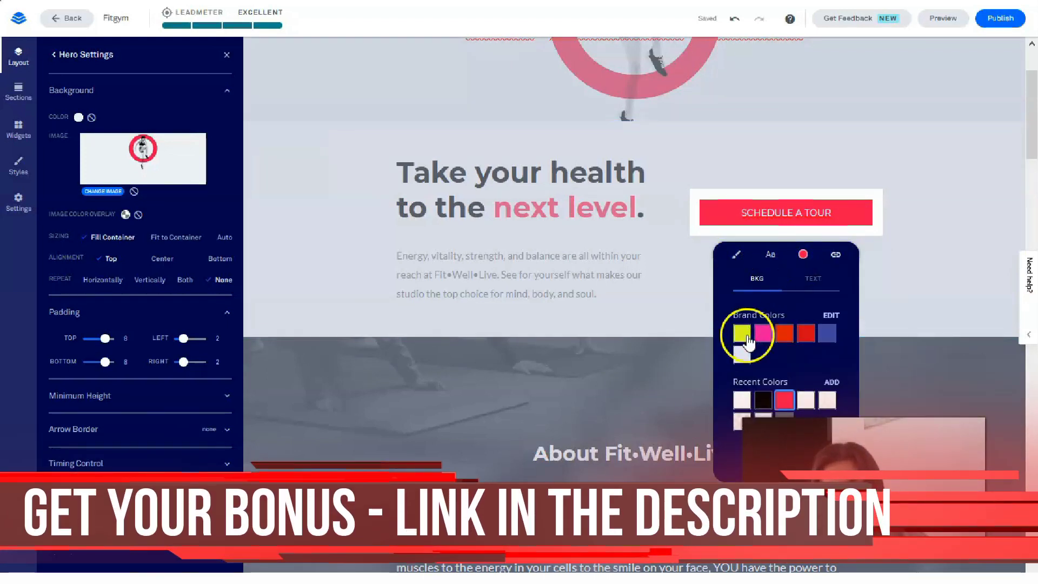
pyautogui.click(904, 296)
# Change the text color of the SCHEDULE A TOUR button beside the Take your health headline to the red brand color.
pyautogui.scroll(2, 904, 324)
pyautogui.click(703, 119)
pyautogui.click(749, 331)
pyautogui.click(742, 331)
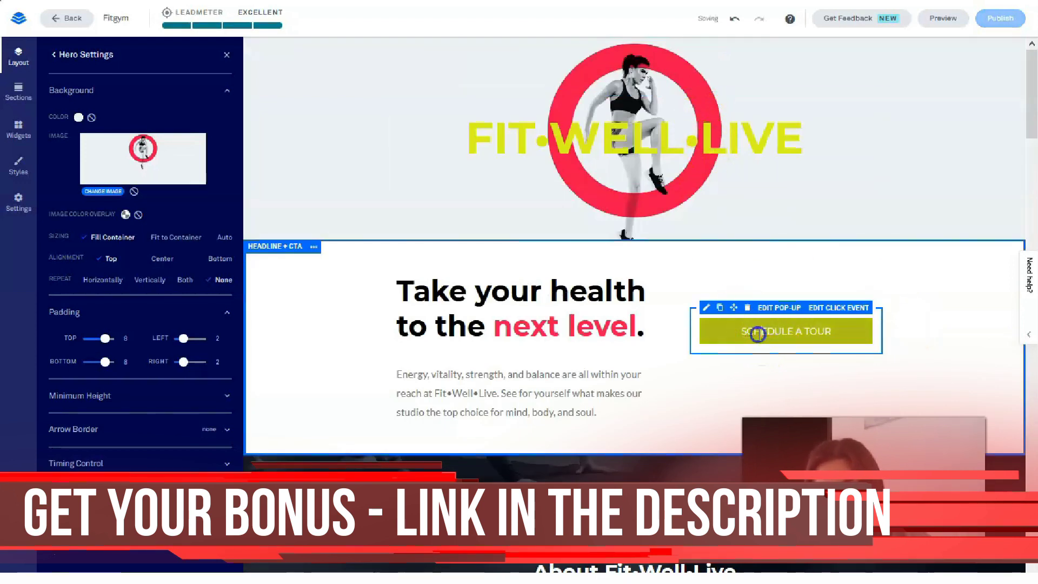
pyautogui.moveTo(744, 331); pyautogui.dragTo(837, 330)
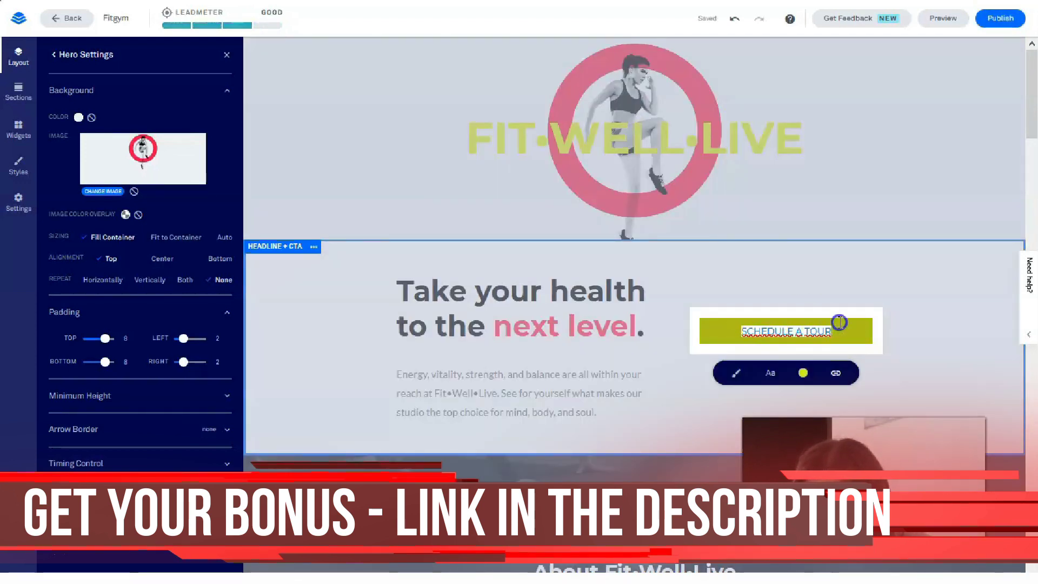
pyautogui.click(803, 373)
pyautogui.click(811, 369)
pyautogui.scroll(-3, 795, 346)
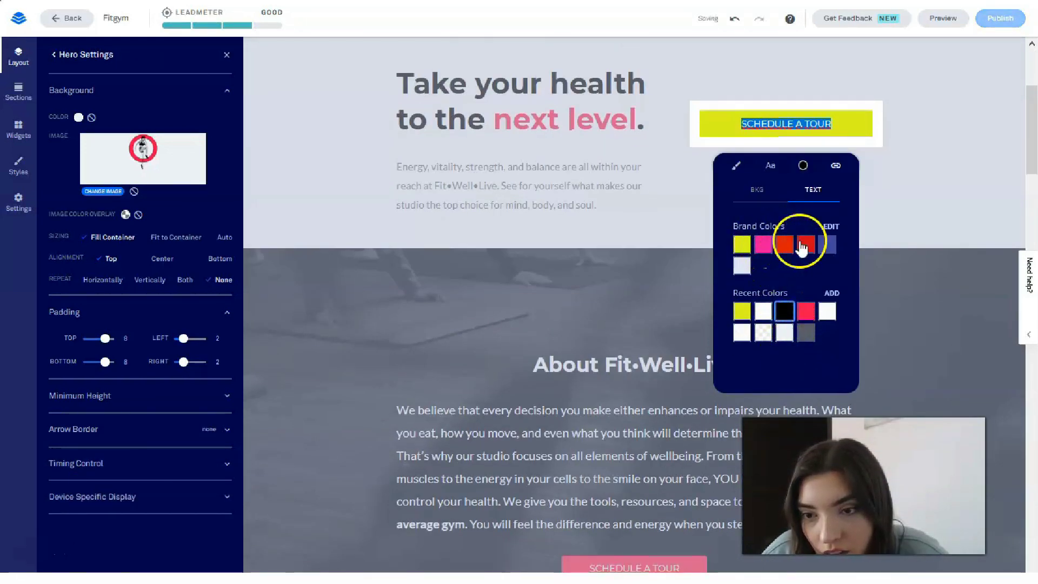
pyautogui.click(887, 201)
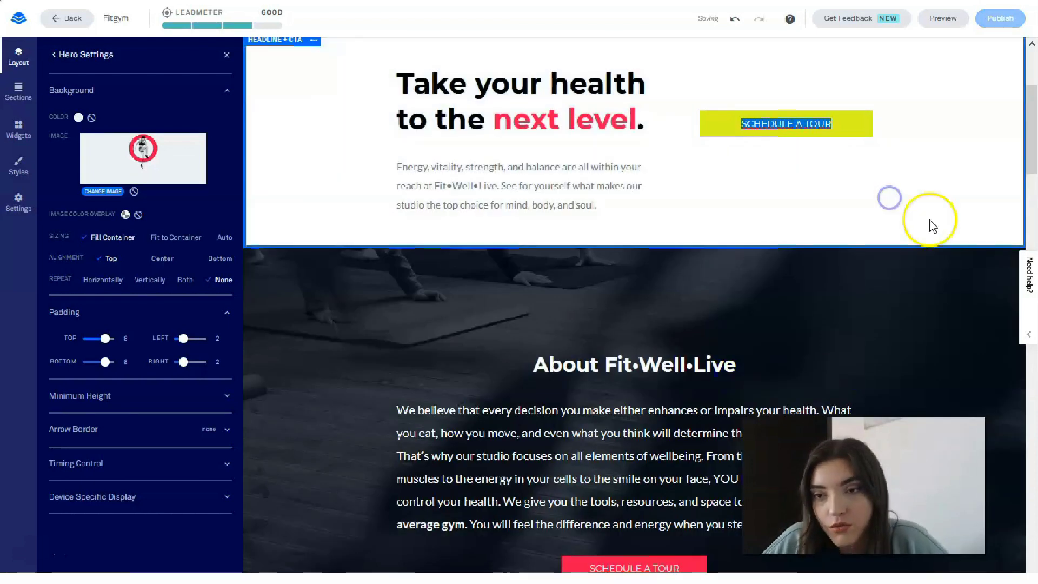
# Give the yellow-green SCHEDULE A TOUR button the Rounded shape with a corner value of 24.
pyautogui.scroll(3, 913, 244)
pyautogui.moveTo(764, 329)
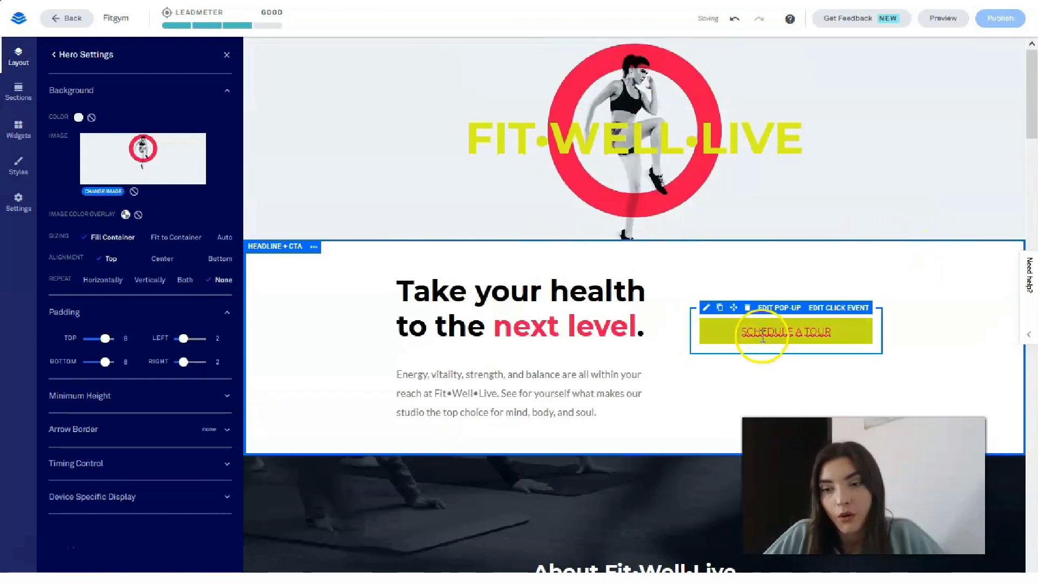
pyautogui.click(708, 309)
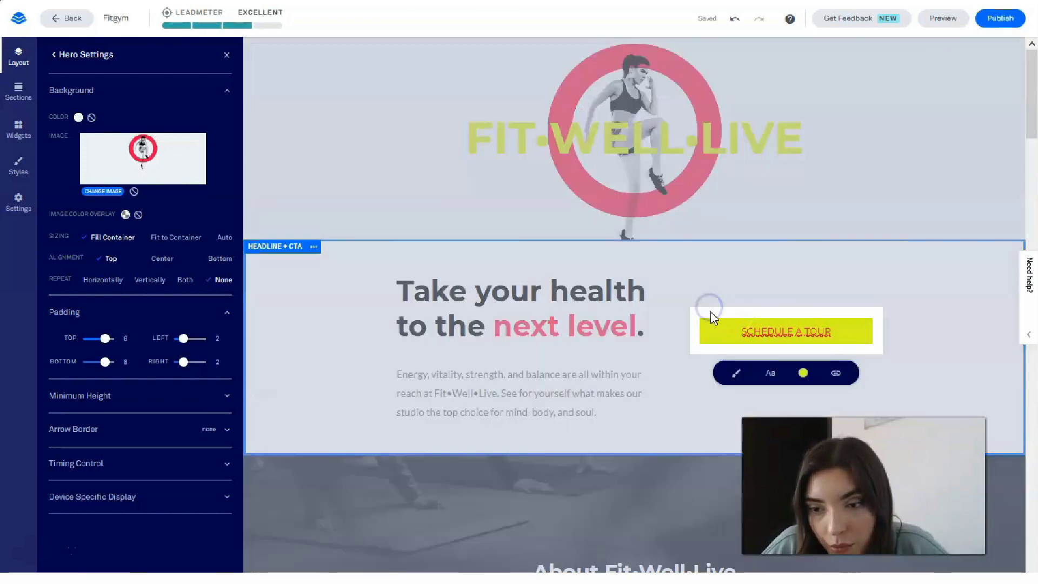
pyautogui.click(737, 375)
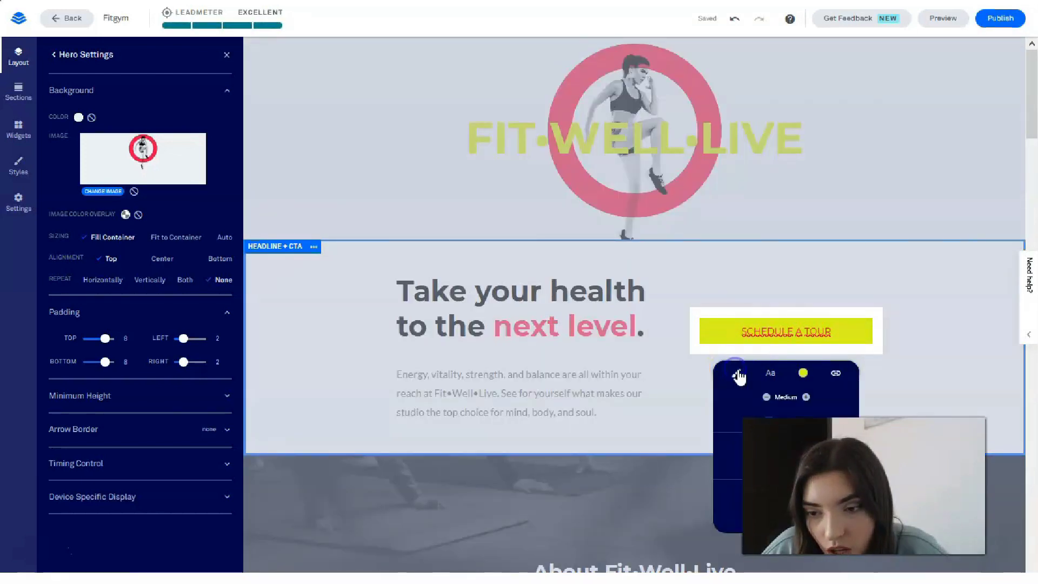
pyautogui.click(787, 337)
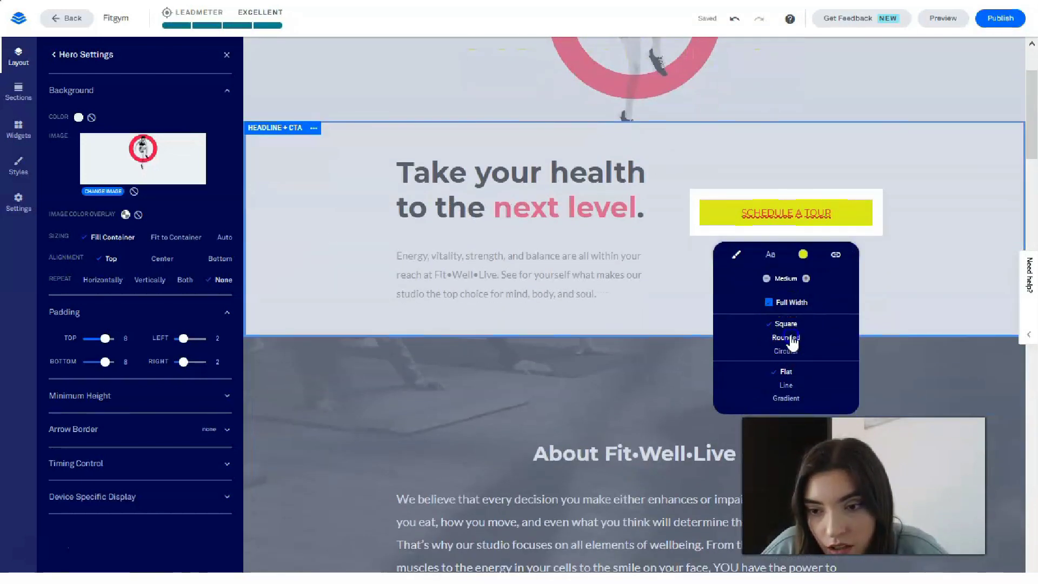
pyautogui.moveTo(777, 366); pyautogui.dragTo(807, 375)
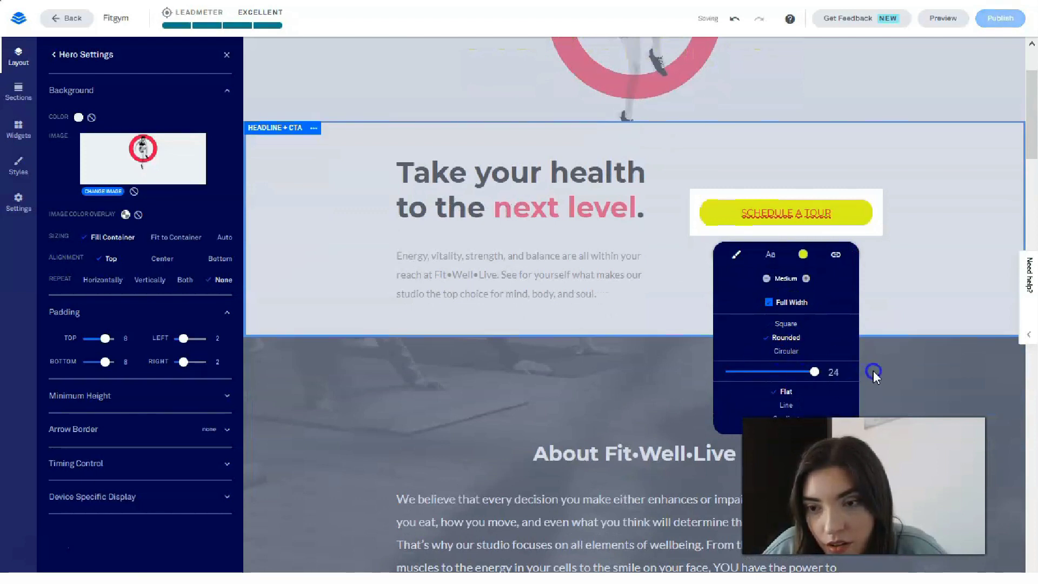
pyautogui.click(906, 293)
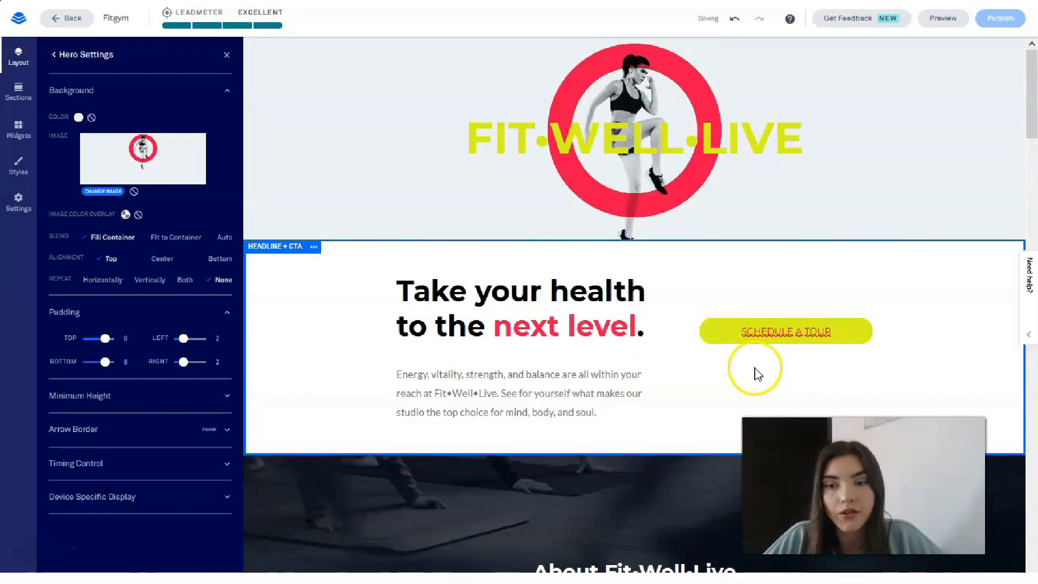
# Color the word "next" in the Take your health headline with the yellow-green from the recent colors.
pyautogui.click(501, 331)
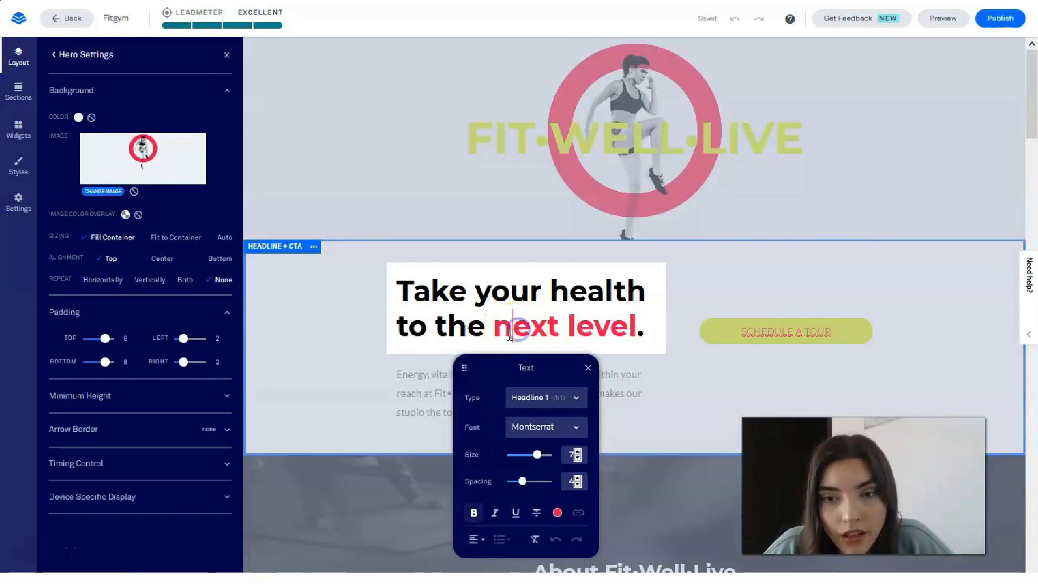
pyautogui.moveTo(501, 331); pyautogui.dragTo(582, 326)
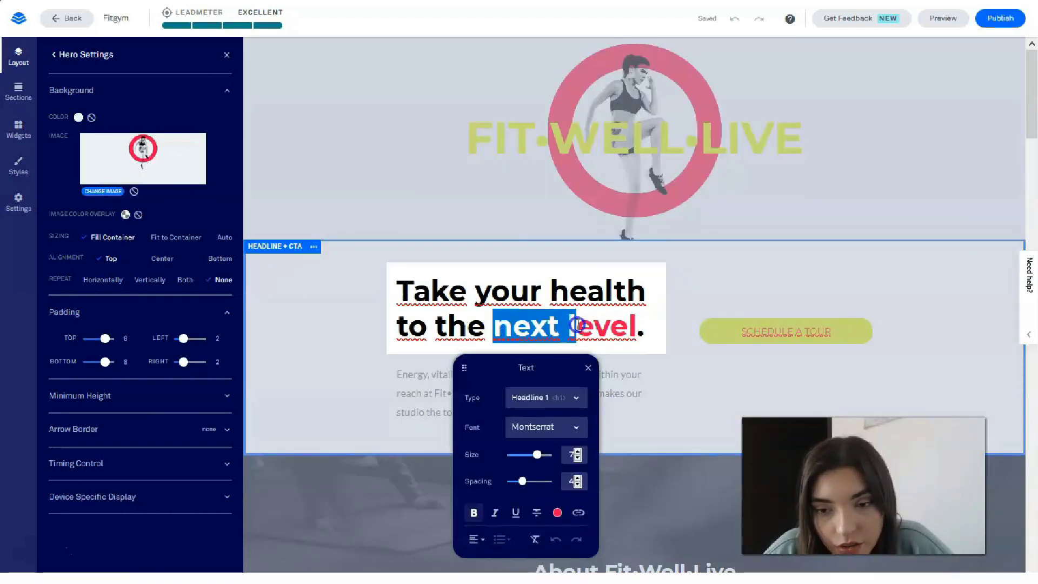
pyautogui.click(558, 513)
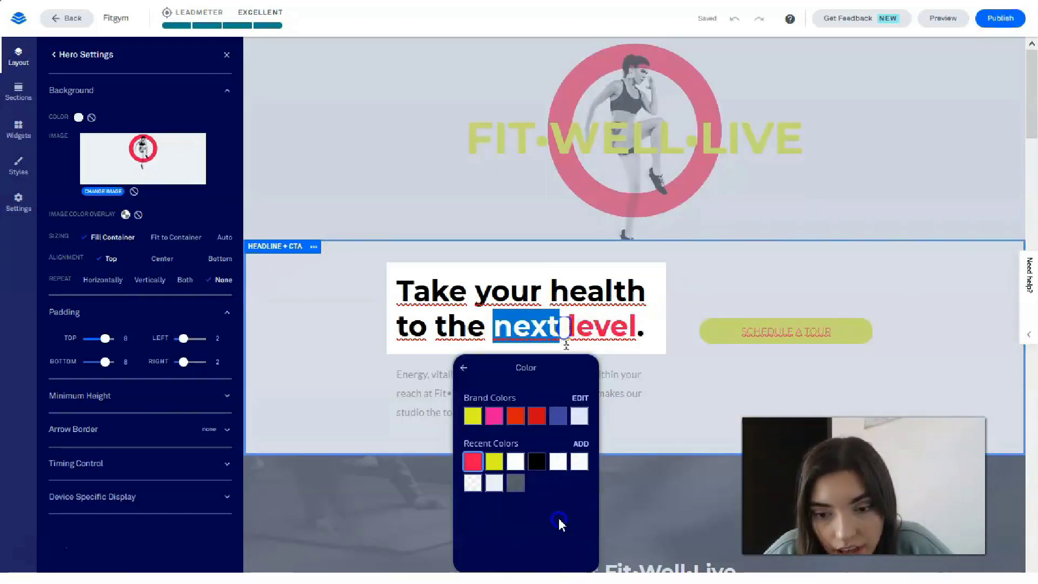
pyautogui.click(495, 462)
pyautogui.click(781, 260)
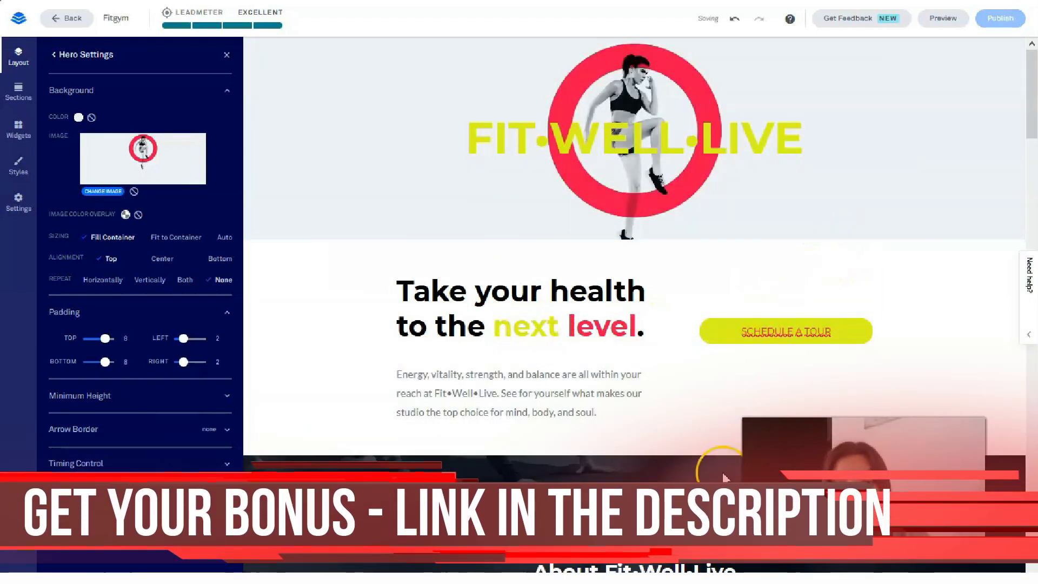
# Underline the words "next level" in the Take your health headline, leaving the final period without an underline.
pyautogui.moveTo(502, 324); pyautogui.dragTo(647, 327)
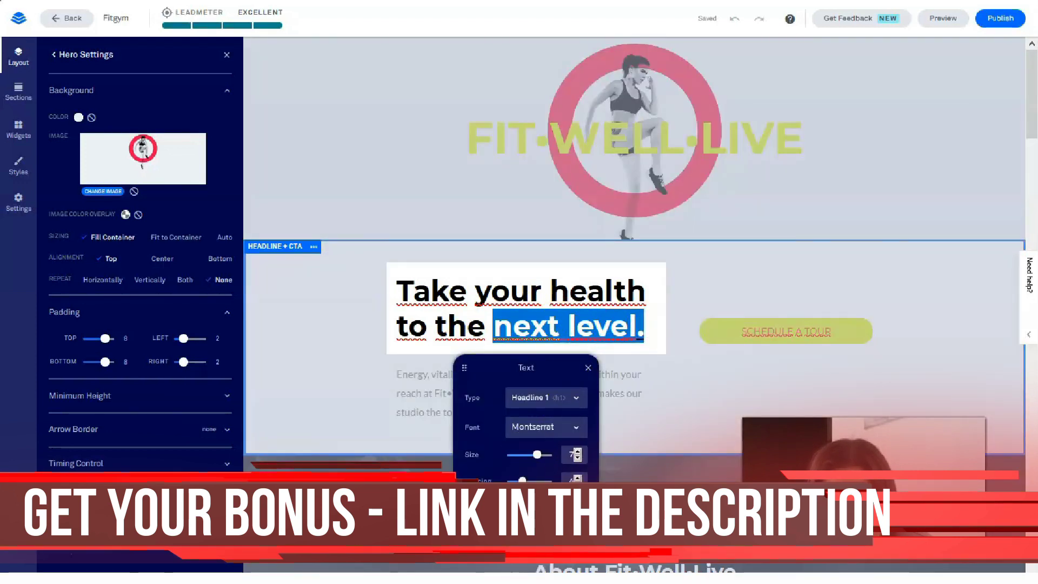
pyautogui.click(685, 399)
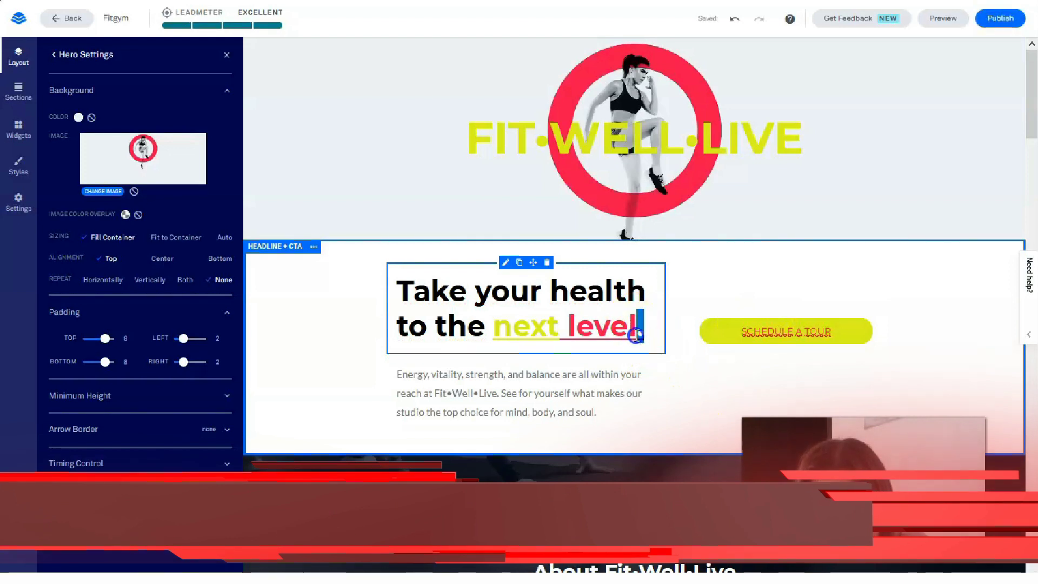
pyautogui.click(636, 335)
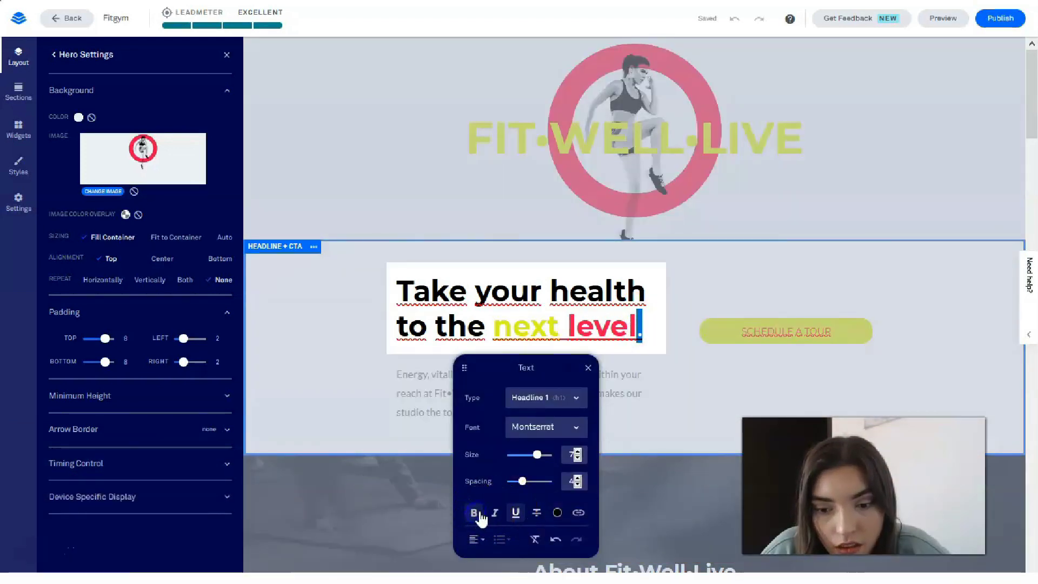
pyautogui.click(713, 377)
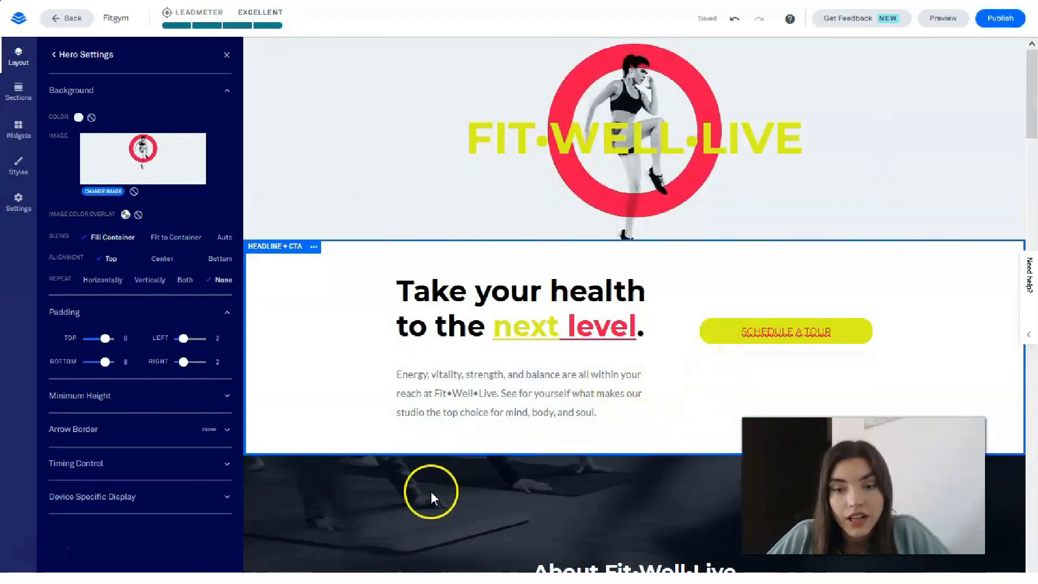
# Look through the page's sections, from About, Quote and Features Grid down to the closing SCHEDULE MY TOUR section.
pyautogui.scroll(-5, 416, 481)
pyautogui.scroll(-2, 378, 402)
pyautogui.scroll(4, 351, 362)
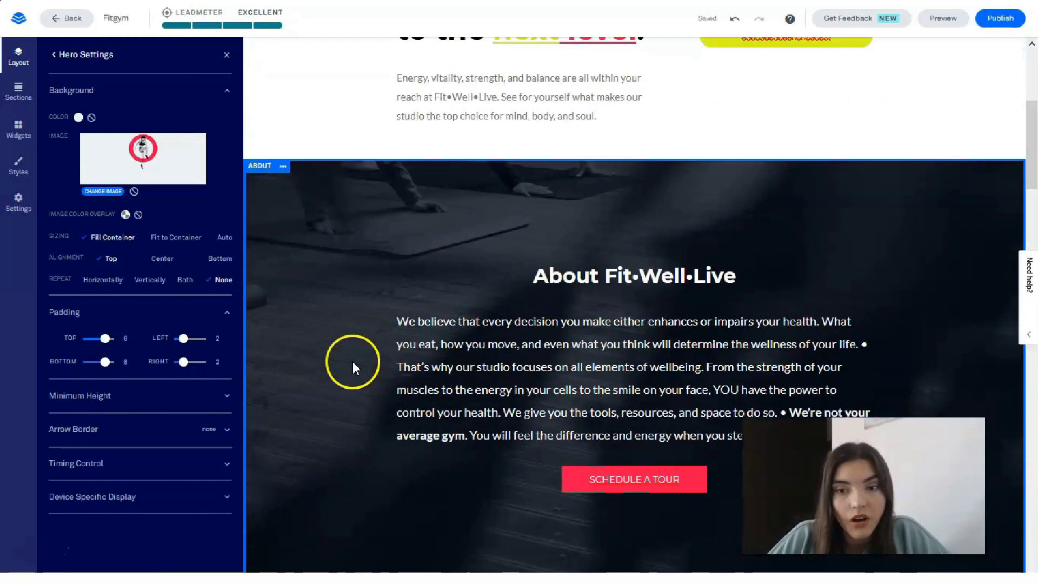
pyautogui.scroll(-15, 559, 364)
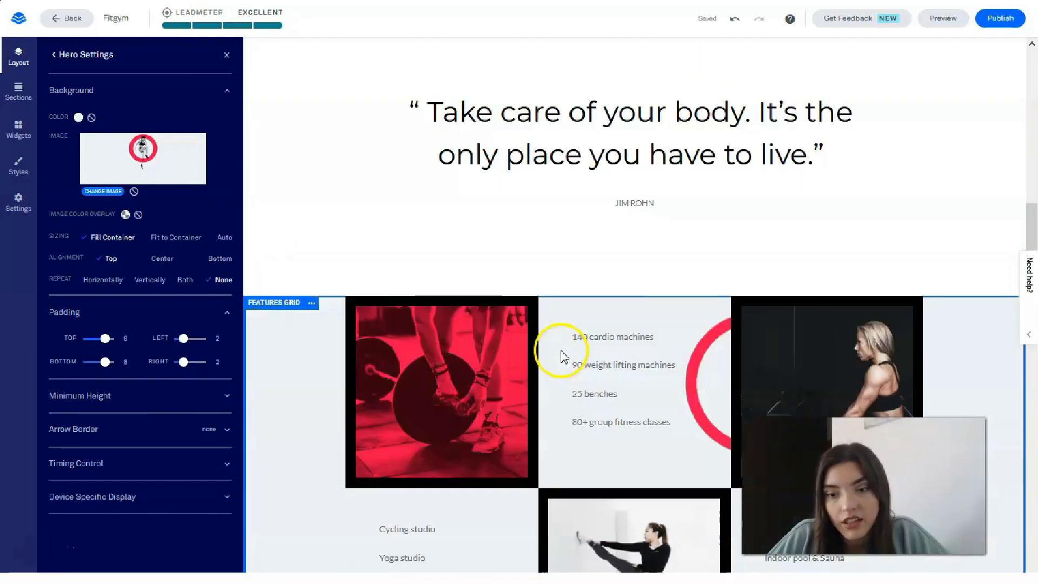
pyautogui.scroll(6, 574, 373)
pyautogui.scroll(-5, 563, 364)
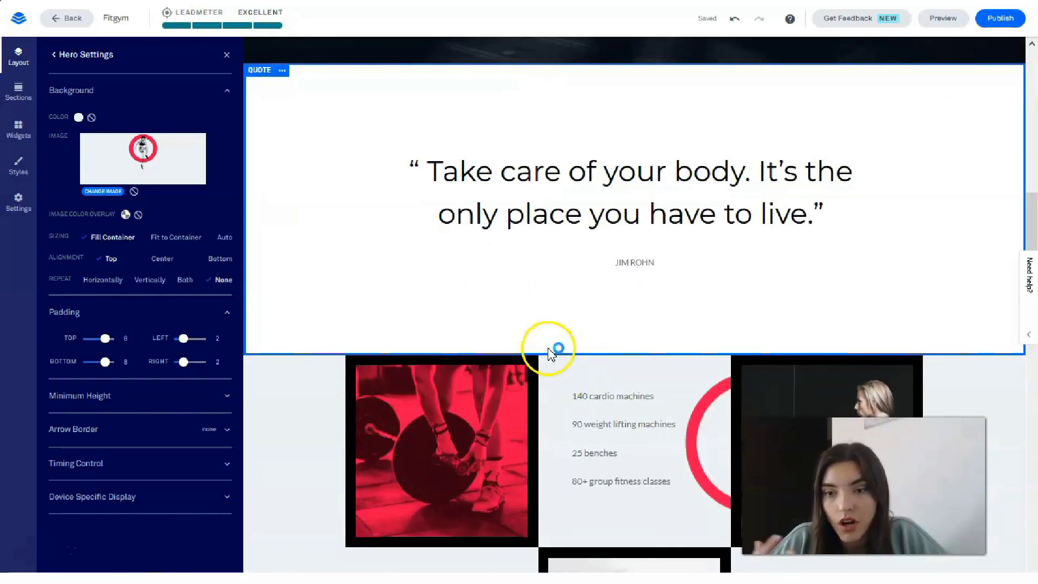
pyautogui.scroll(2, 881, 232)
pyautogui.scroll(-3, 865, 229)
pyautogui.scroll(-20, 864, 229)
pyautogui.scroll(3, 858, 236)
pyautogui.scroll(-9, 857, 237)
pyautogui.scroll(3, 855, 233)
pyautogui.scroll(-3, 854, 232)
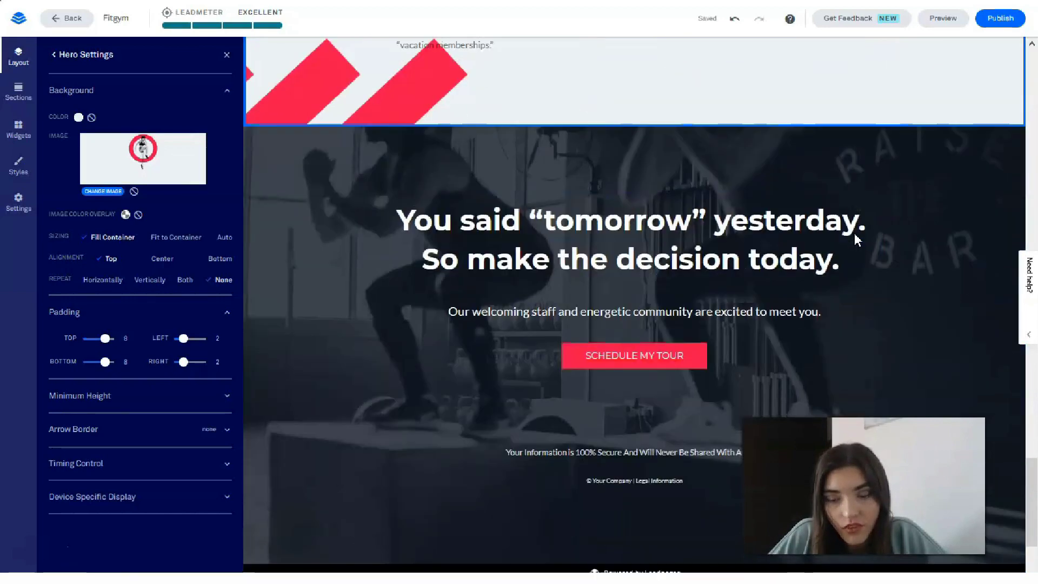
pyautogui.scroll(8, 855, 233)
pyautogui.scroll(4, 894, 197)
pyautogui.scroll(-13, 883, 206)
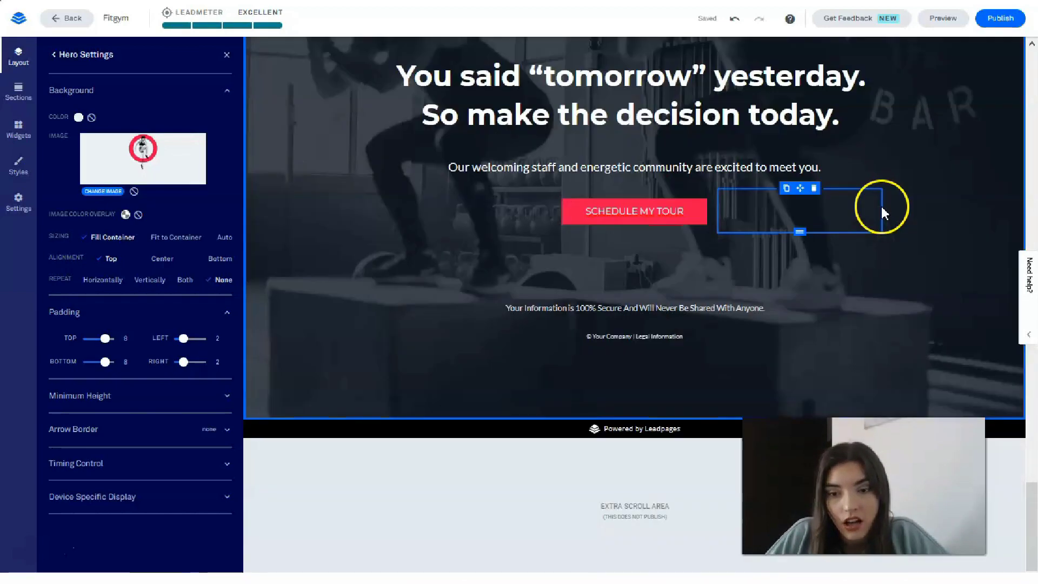
pyautogui.scroll(20, 879, 212)
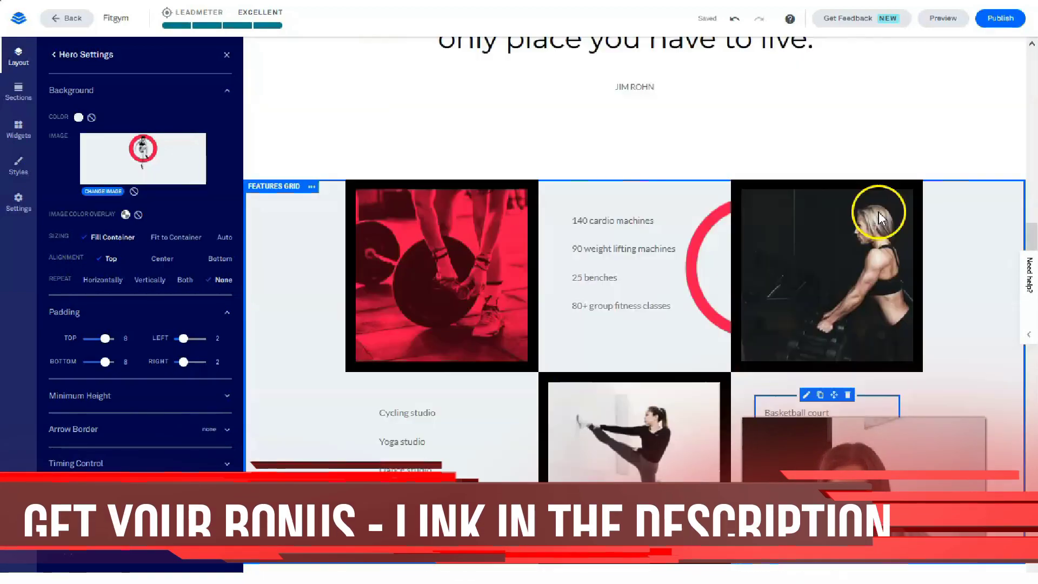
pyautogui.scroll(8, 881, 215)
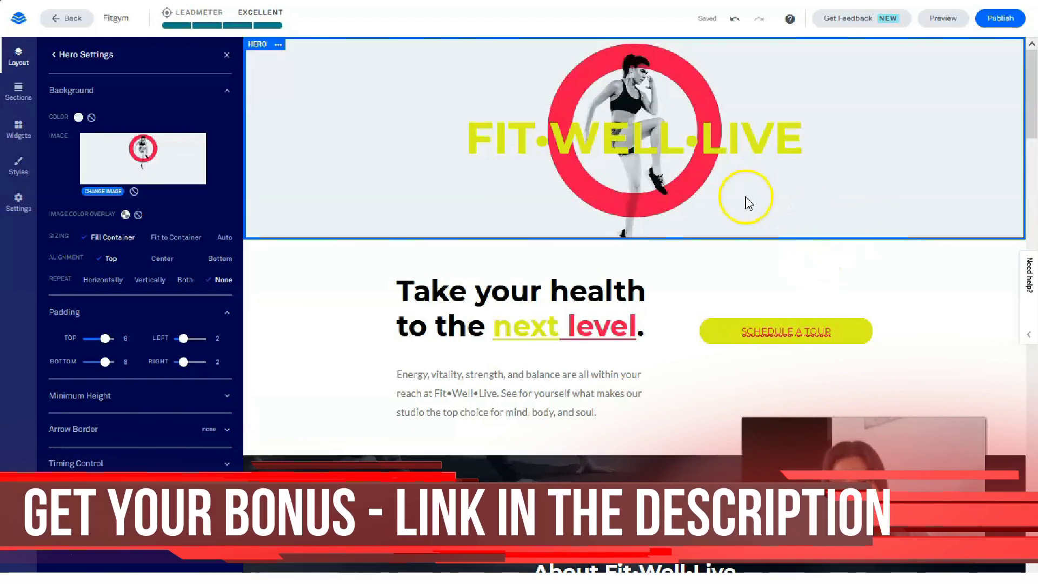
# Delete the Quote section from the page.
pyautogui.scroll(-1, 606, 270)
pyautogui.scroll(-20, 612, 281)
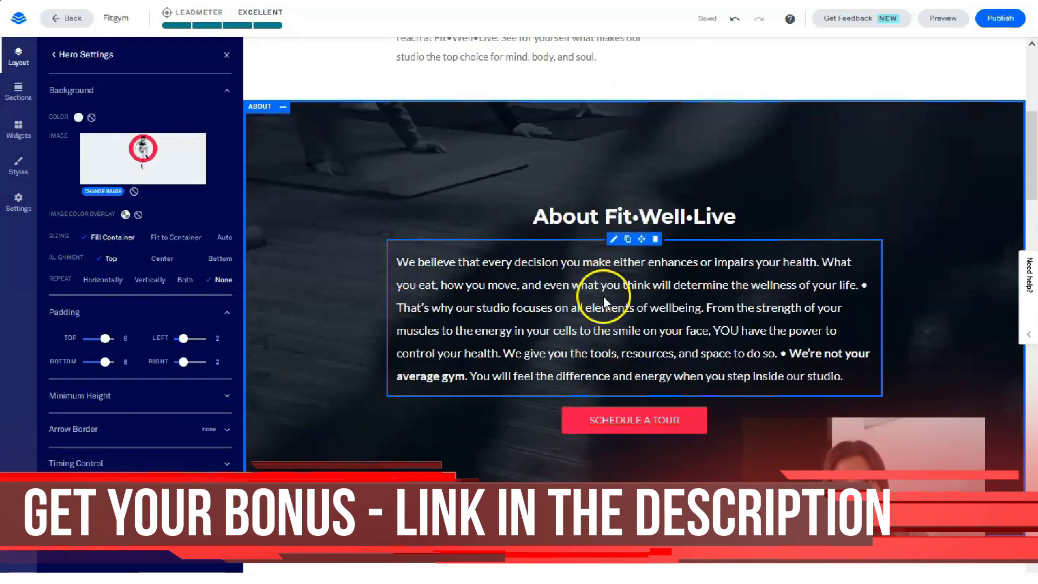
pyautogui.scroll(8, 622, 316)
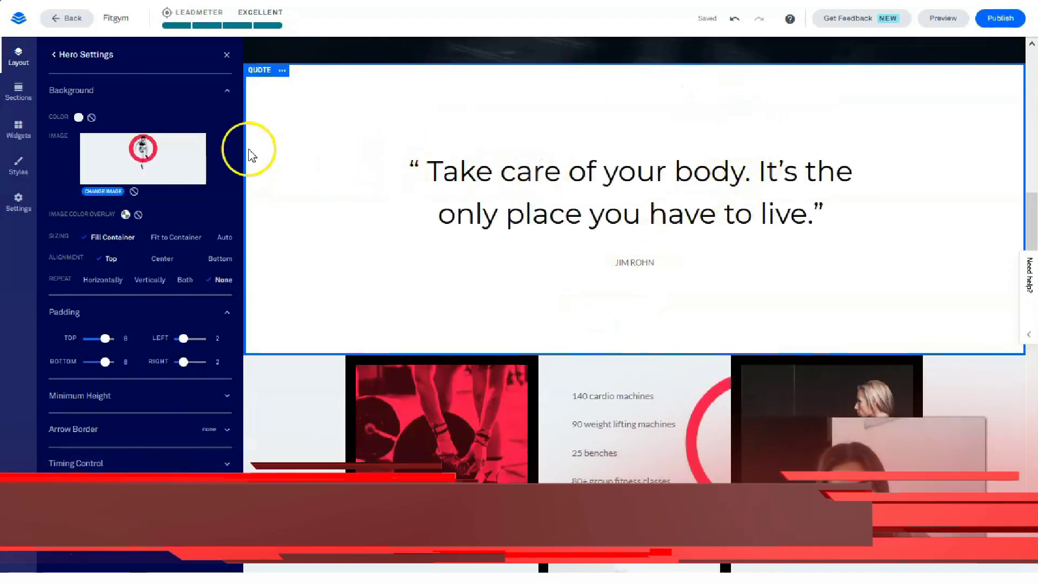
pyautogui.click(282, 71)
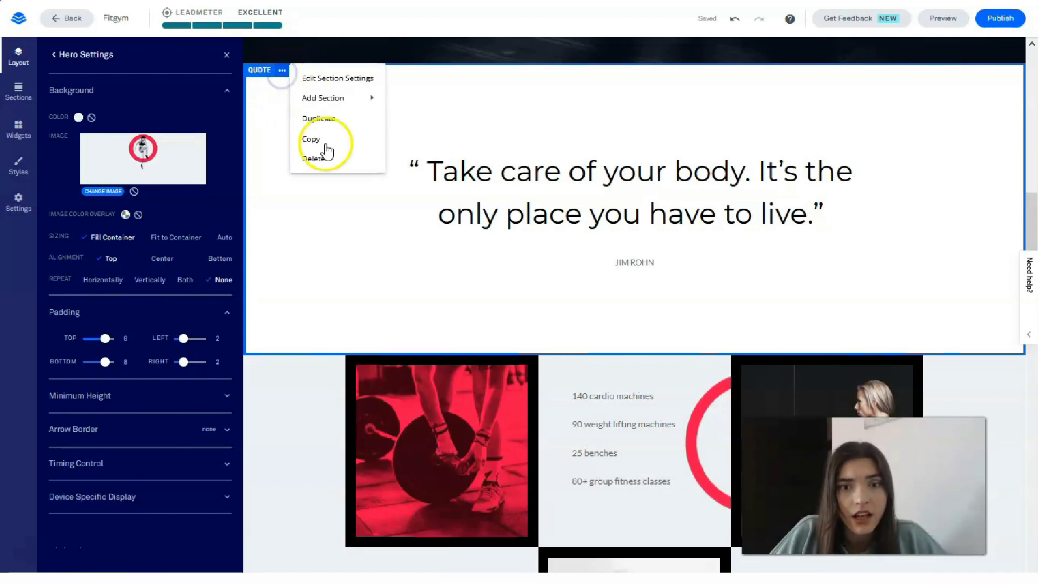
pyautogui.click(317, 158)
pyautogui.click(367, 120)
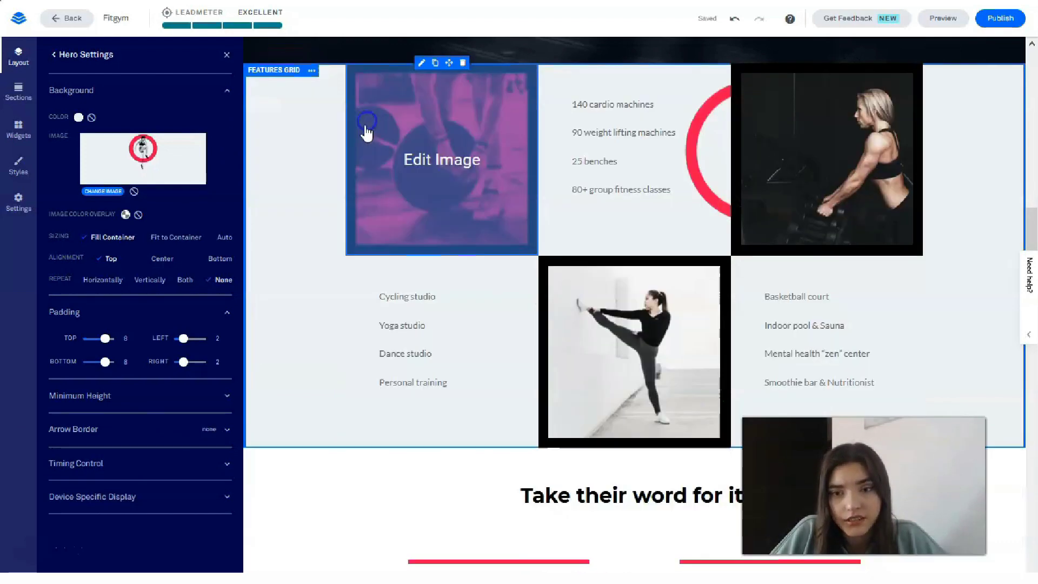
# Delete the About section from the page and review the remaining sections.
pyautogui.scroll(15, 620, 257)
pyautogui.scroll(-3, 627, 264)
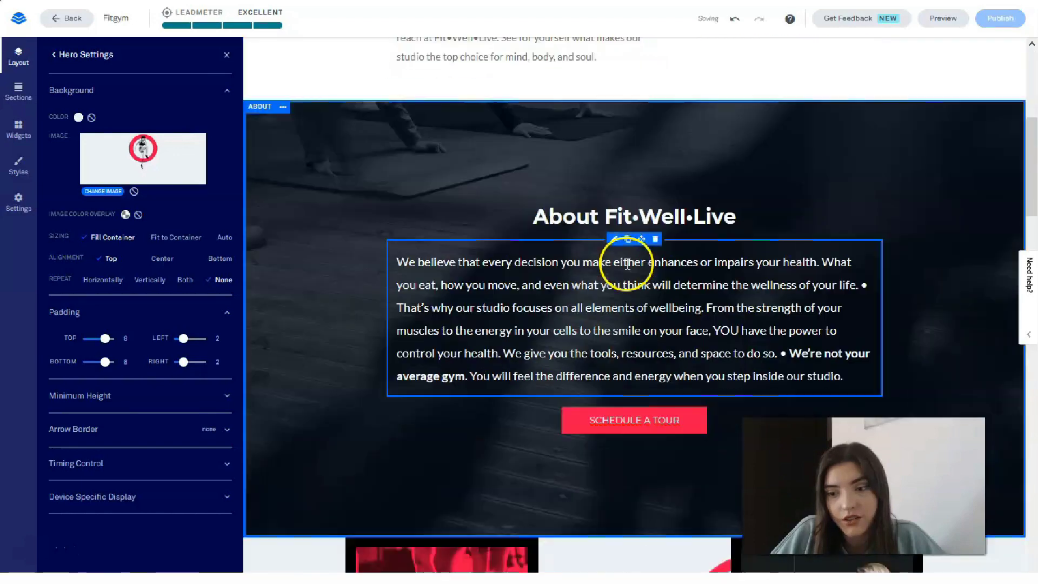
pyautogui.scroll(-15, 627, 264)
pyautogui.scroll(13, 630, 274)
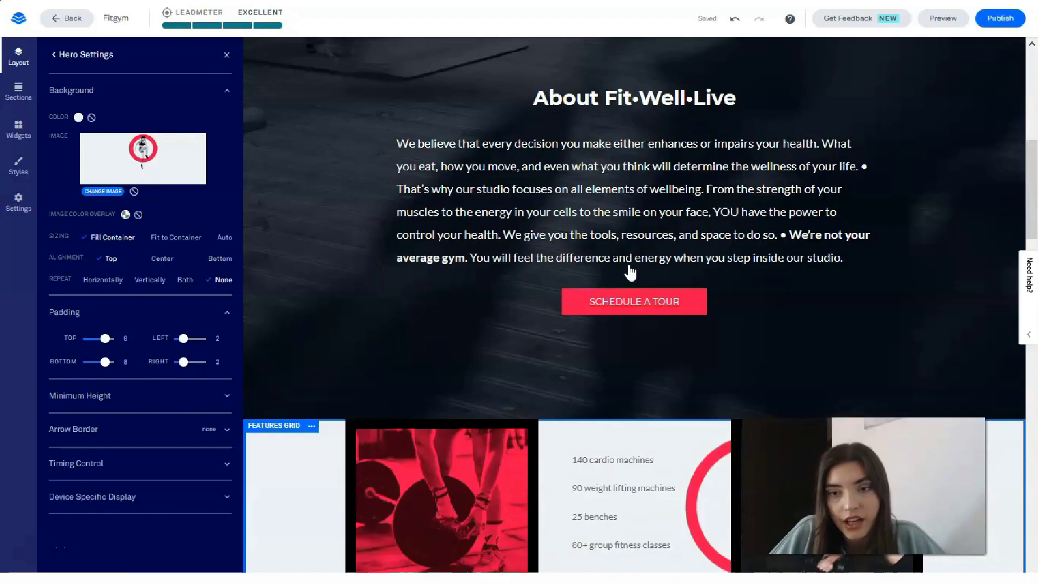
pyautogui.scroll(3, 630, 273)
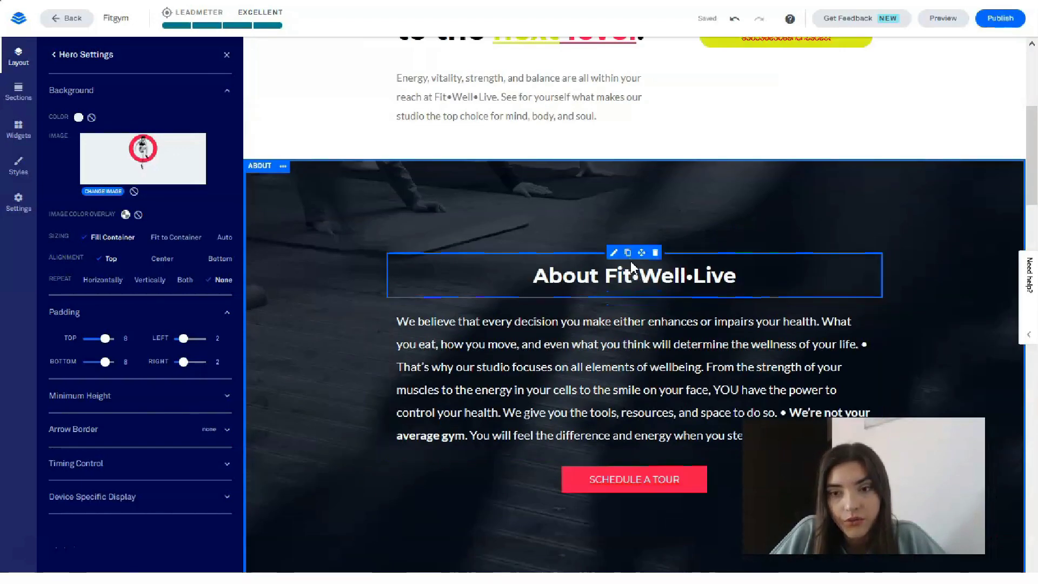
pyautogui.click(282, 168)
pyautogui.click(315, 253)
pyautogui.click(383, 217)
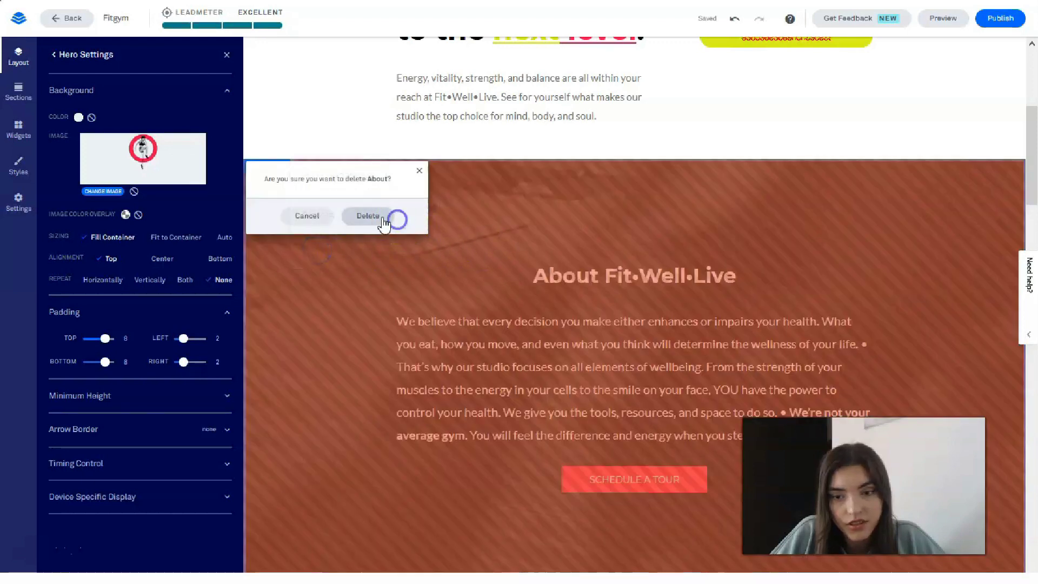
pyautogui.scroll(-20, 590, 390)
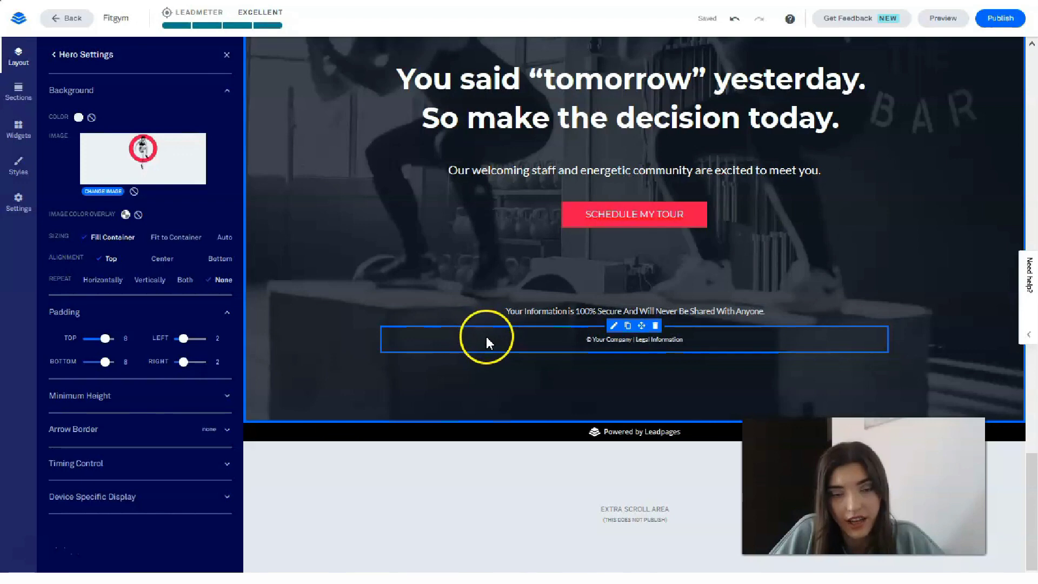
pyautogui.scroll(20, 486, 342)
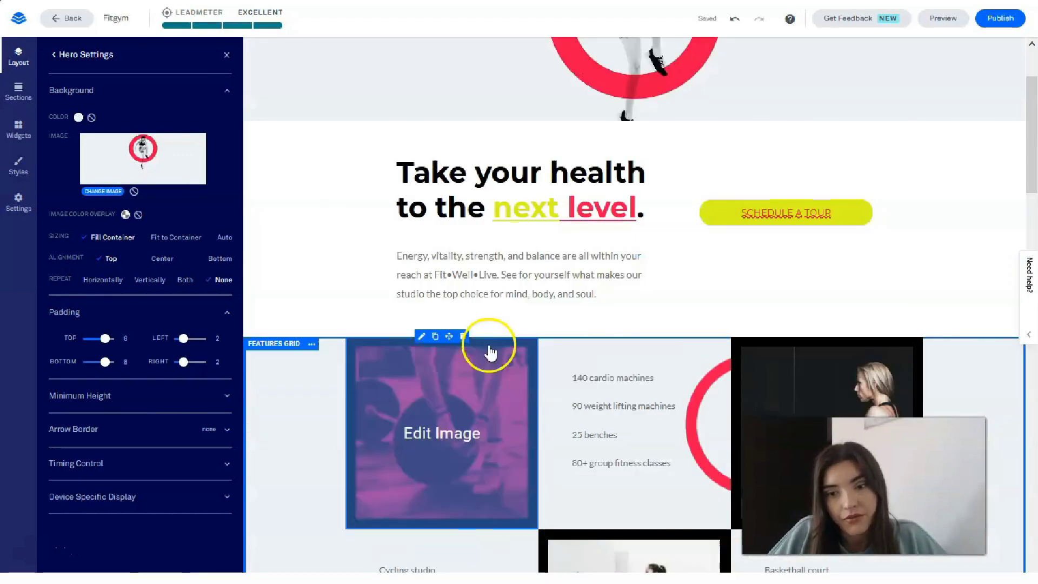
# Look over the Features Grid and Testimonials sections, then return from the Hero settings to the list of page sections.
pyautogui.scroll(3, 489, 352)
pyautogui.scroll(-9, 503, 352)
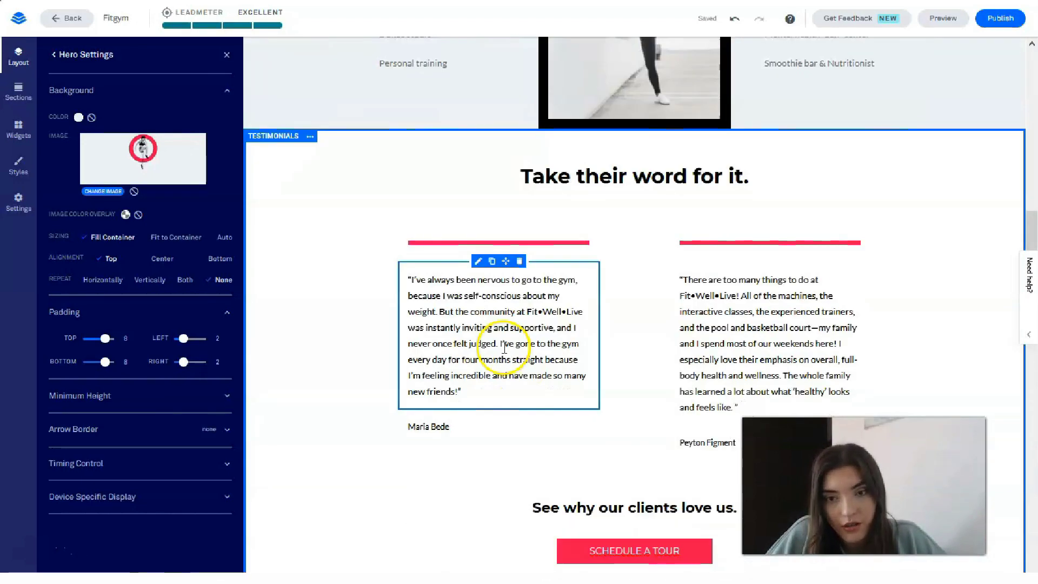
pyautogui.scroll(8, 504, 349)
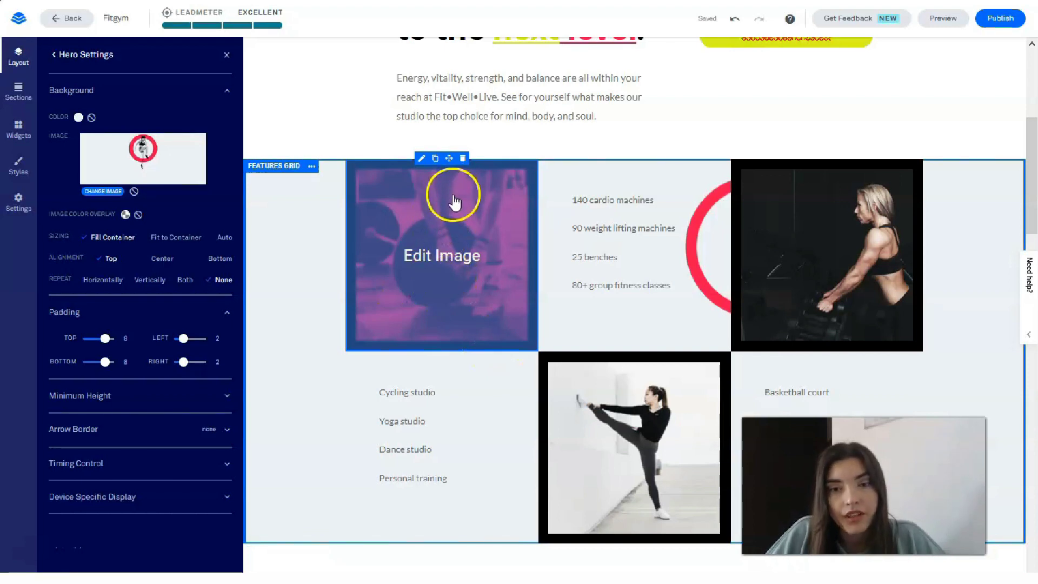
pyautogui.click(302, 228)
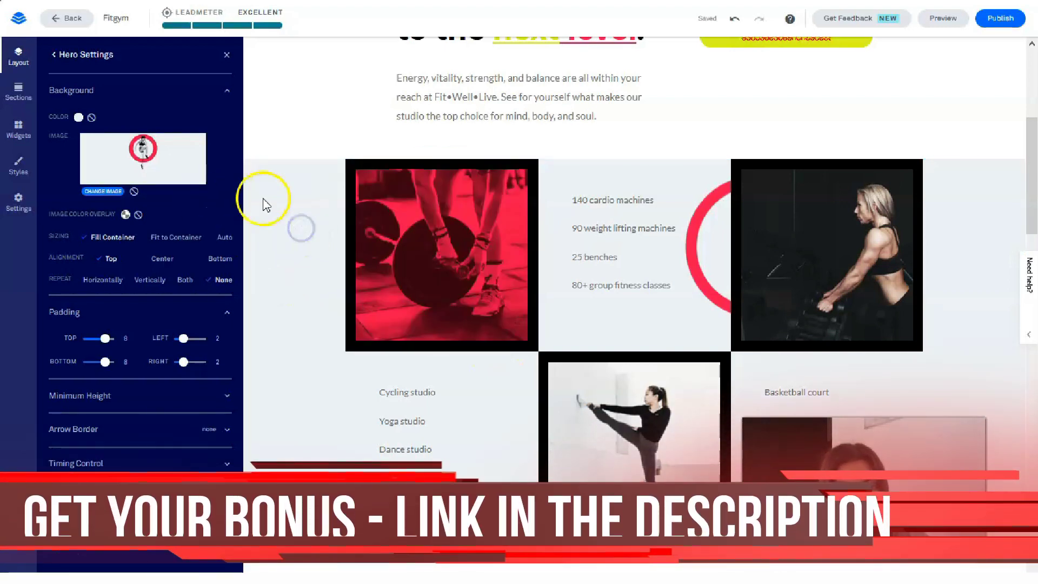
pyautogui.click(301, 229)
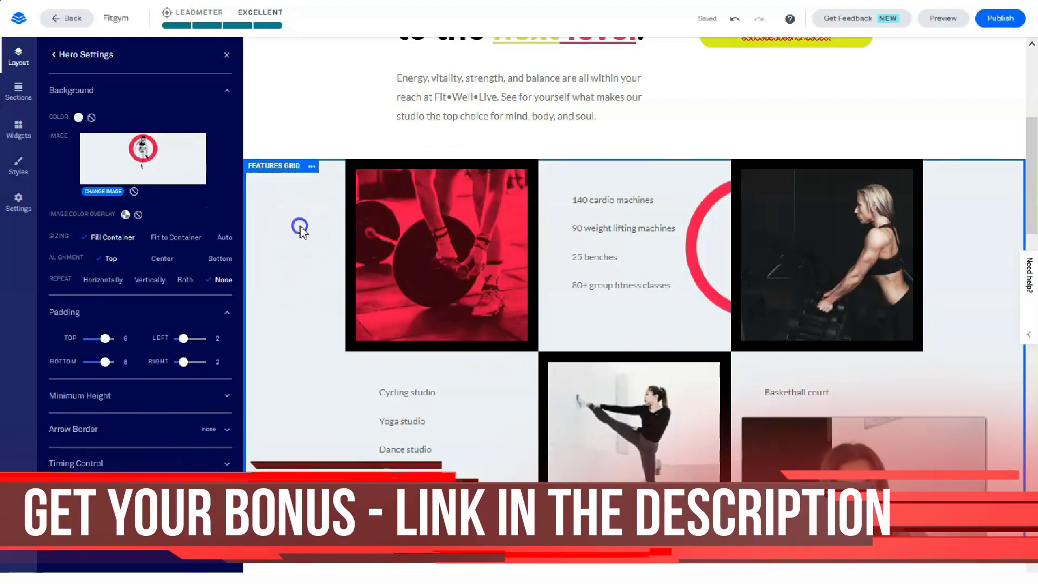
pyautogui.click(54, 55)
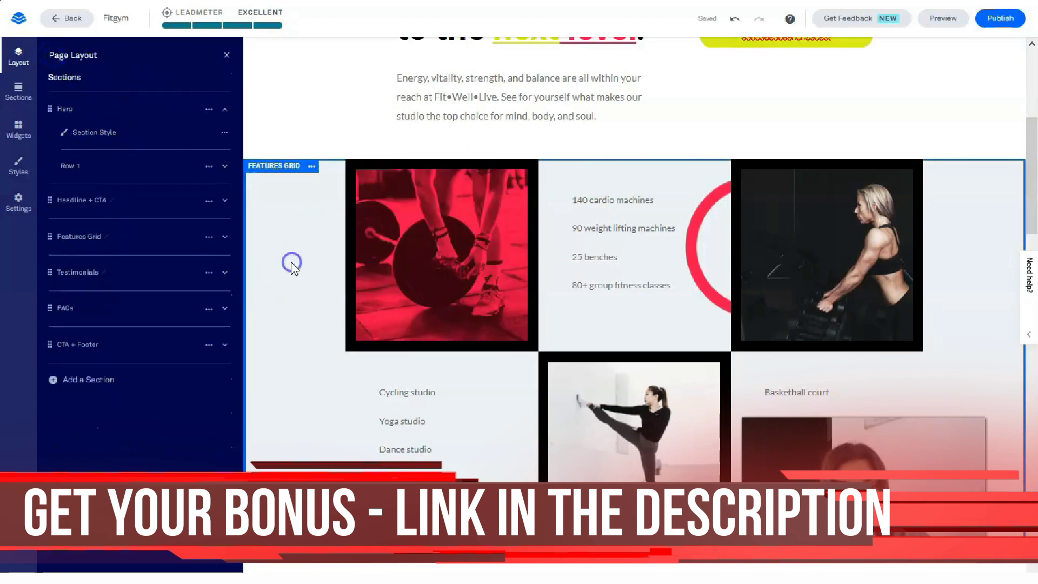
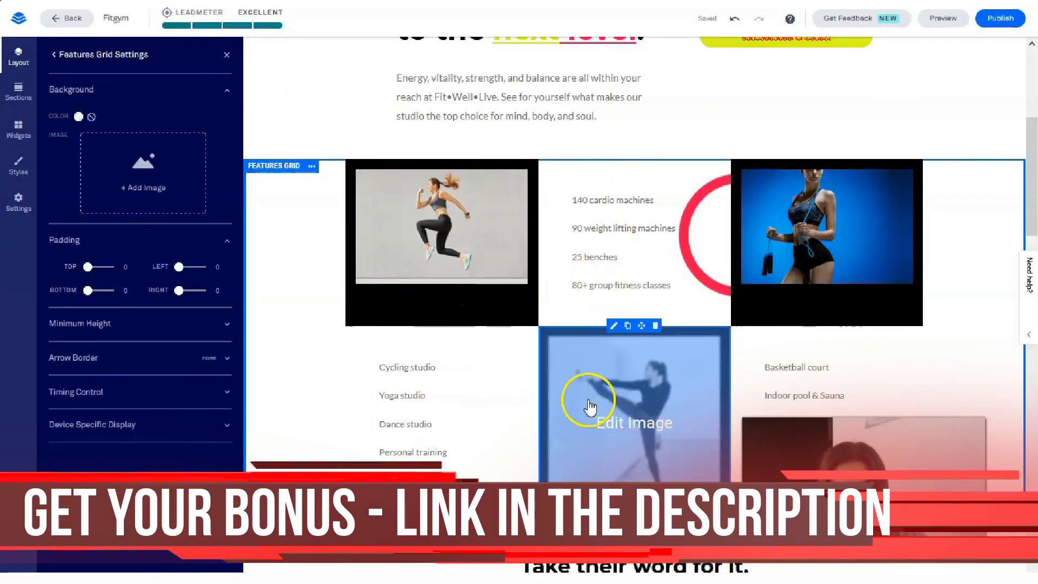
# Make all four lines of the Features Grid list starting with "Basketball court" bold.
pyautogui.scroll(-2, 854, 316)
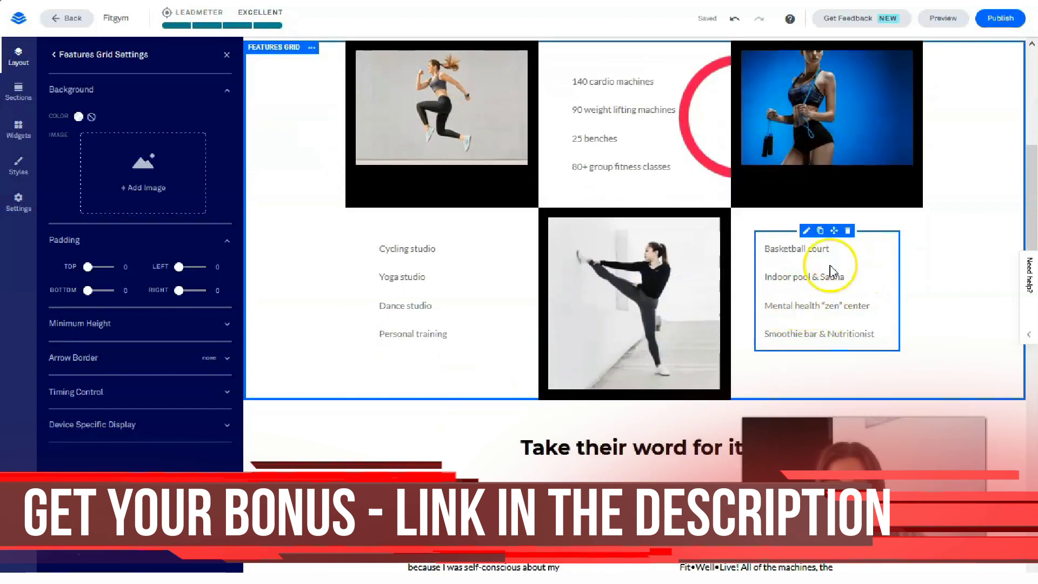
pyautogui.moveTo(767, 252); pyautogui.dragTo(883, 341)
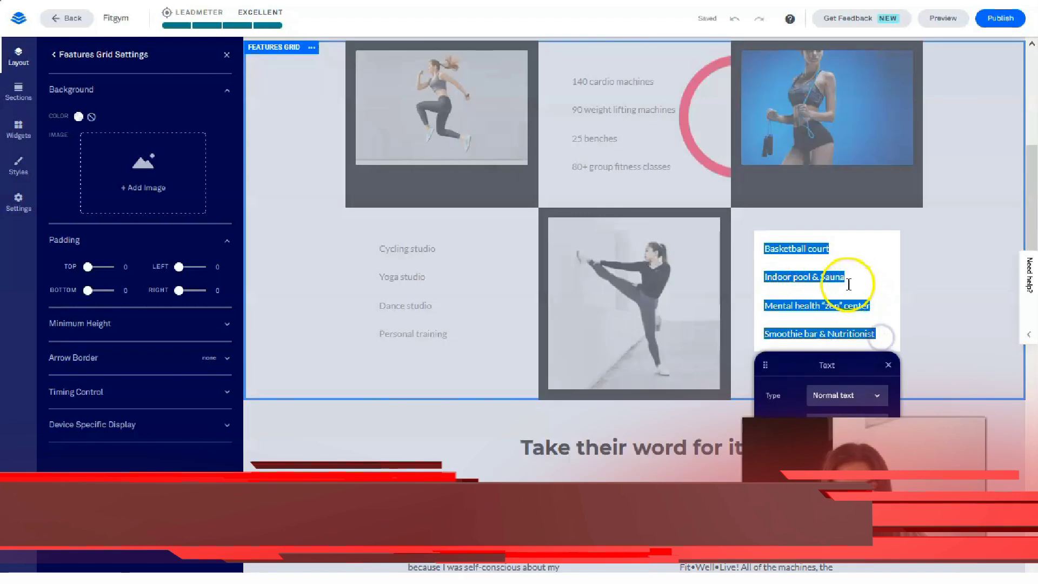
pyautogui.moveTo(827, 364); pyautogui.dragTo(641, 220)
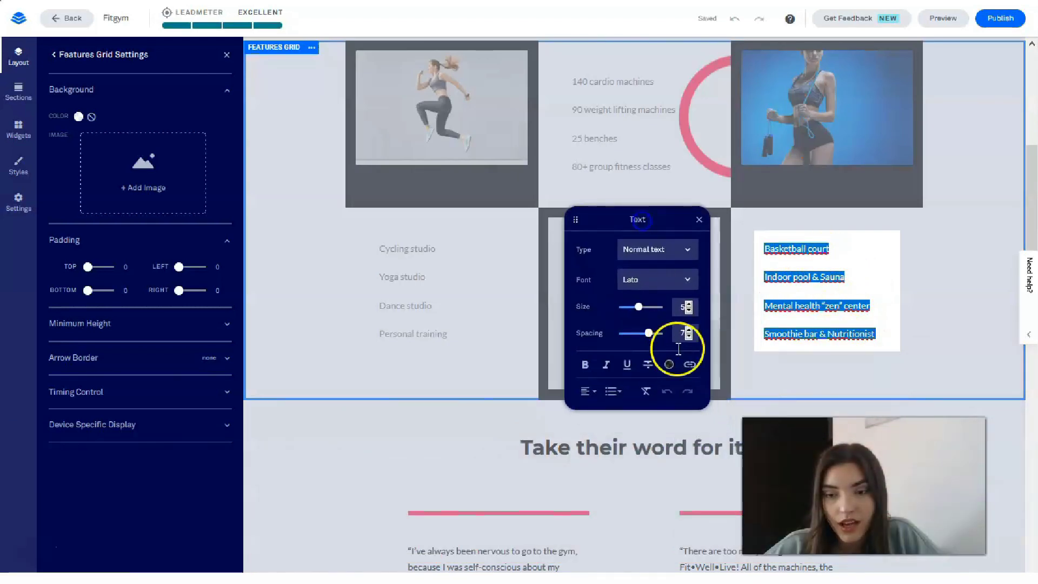
pyautogui.click(585, 365)
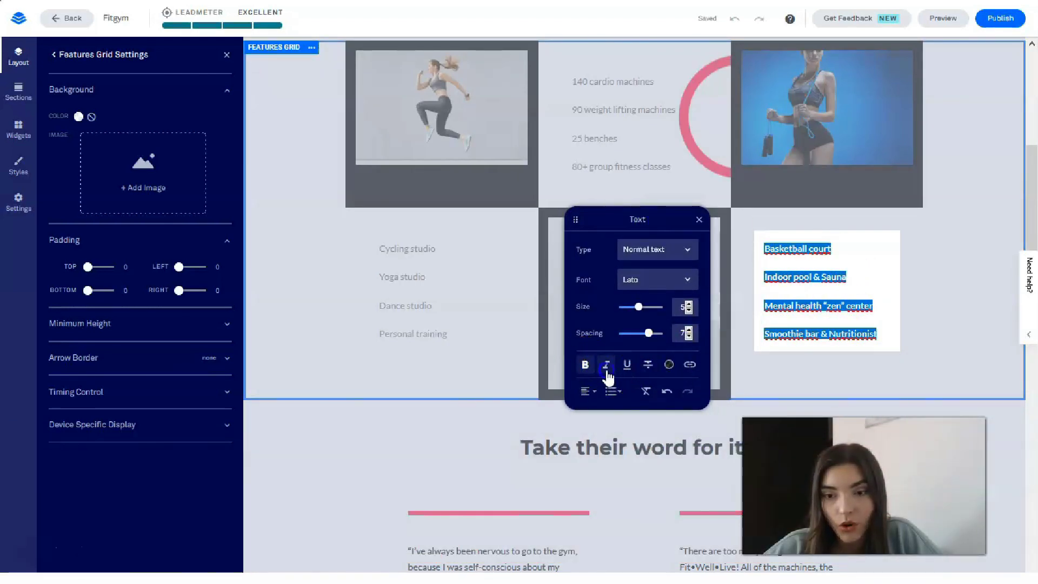
pyautogui.click(606, 368)
pyautogui.click(606, 368)
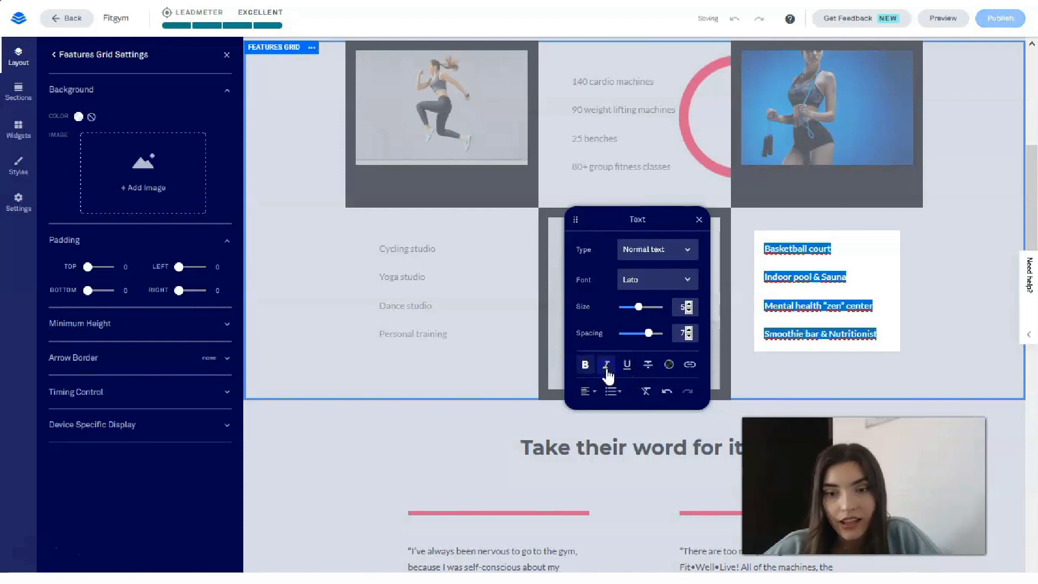
# Set the font of the "Basketball court" list to Arial.
pyautogui.click(687, 281)
pyautogui.scroll(8, 669, 319)
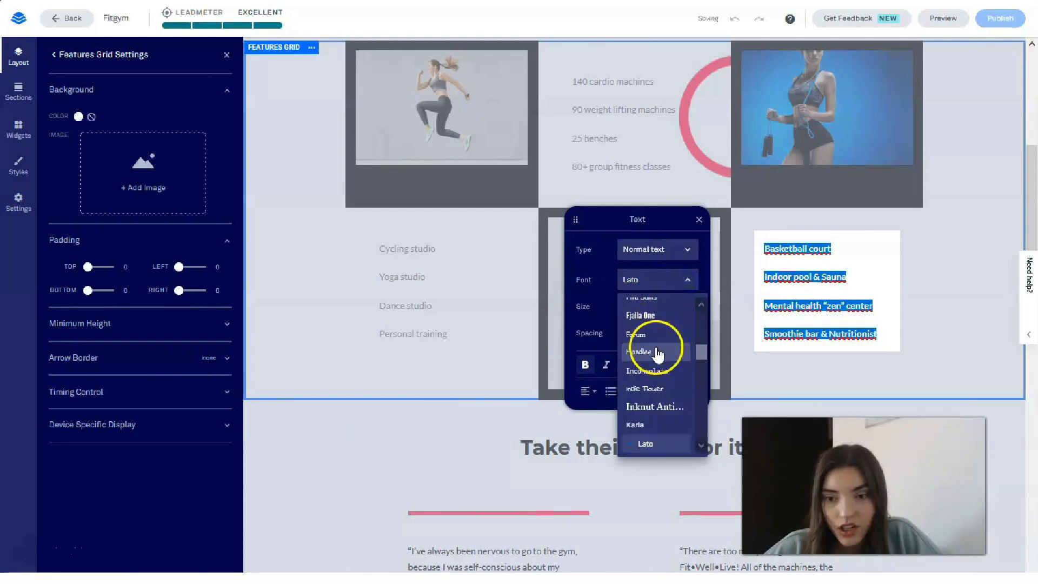
pyautogui.scroll(-2, 663, 335)
pyautogui.click(661, 318)
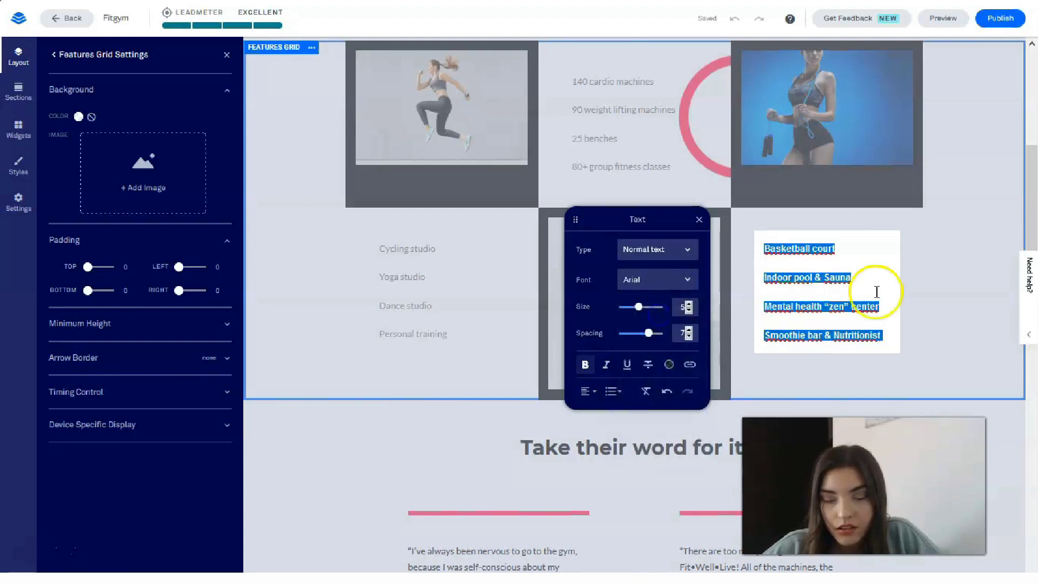
# Set the font of the "Basketball court" list to Open Sans and finish editing its text.
pyautogui.click(675, 279)
pyautogui.scroll(-5, 652, 363)
pyautogui.scroll(-6, 652, 362)
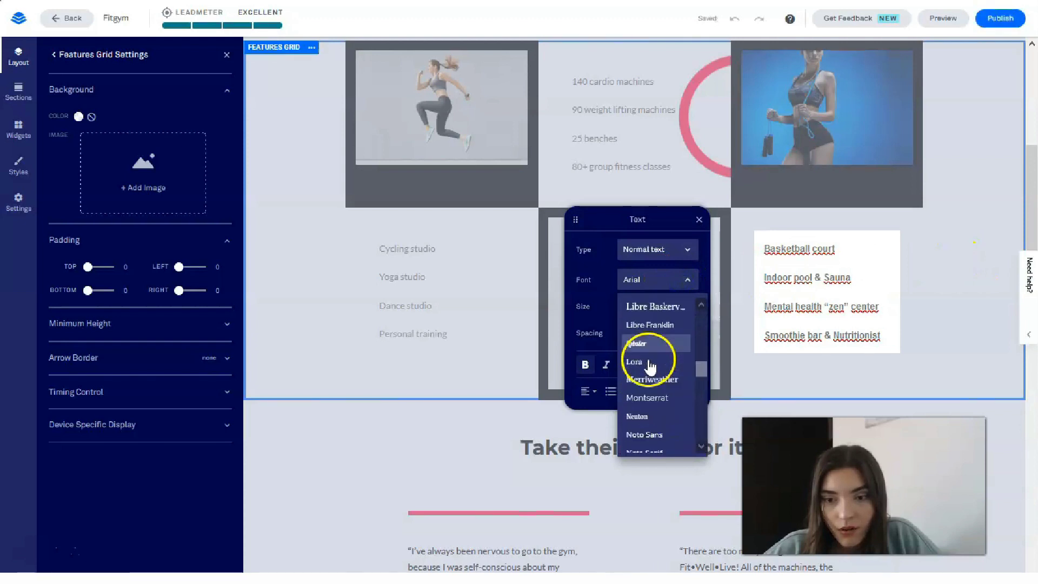
pyautogui.scroll(3, 676, 371)
pyautogui.scroll(-3, 684, 374)
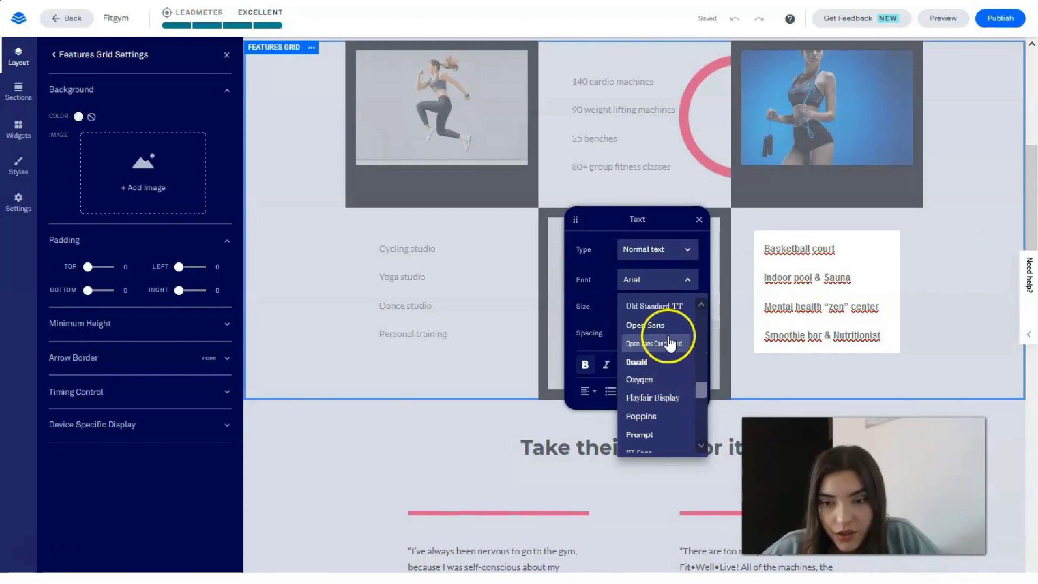
pyautogui.click(668, 332)
pyautogui.click(932, 237)
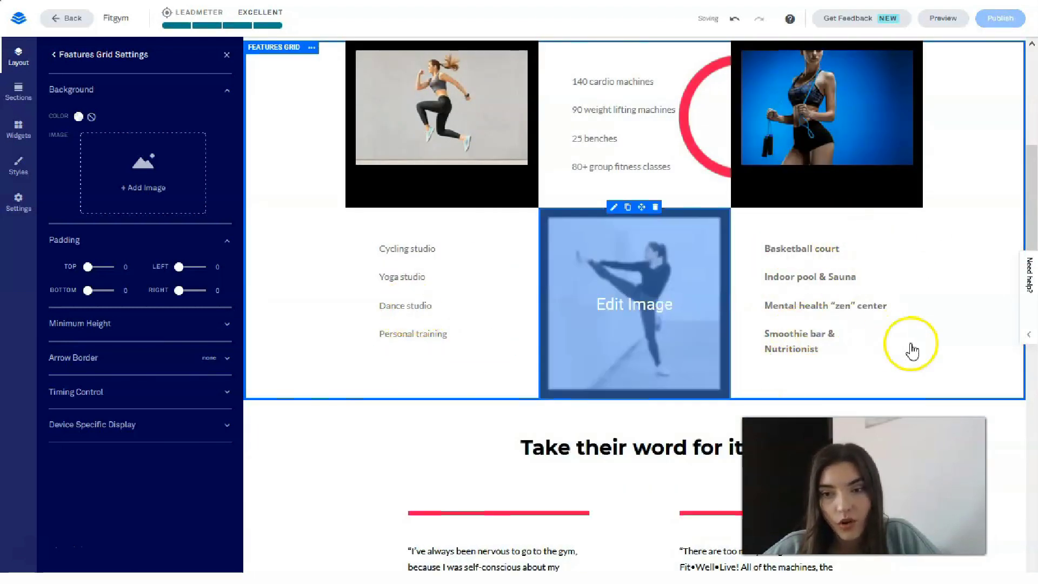
# Color all four lines of the "Basketball court" list with the recently used pinkish red.
pyautogui.moveTo(762, 247); pyautogui.dragTo(606, 248)
pyautogui.click(637, 393)
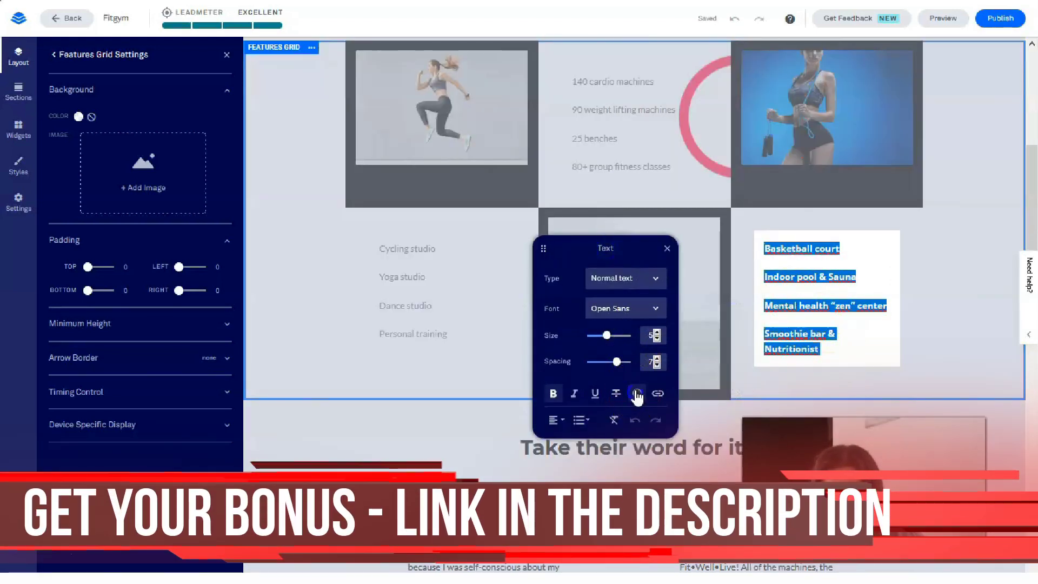
pyautogui.click(574, 342)
pyautogui.click(955, 274)
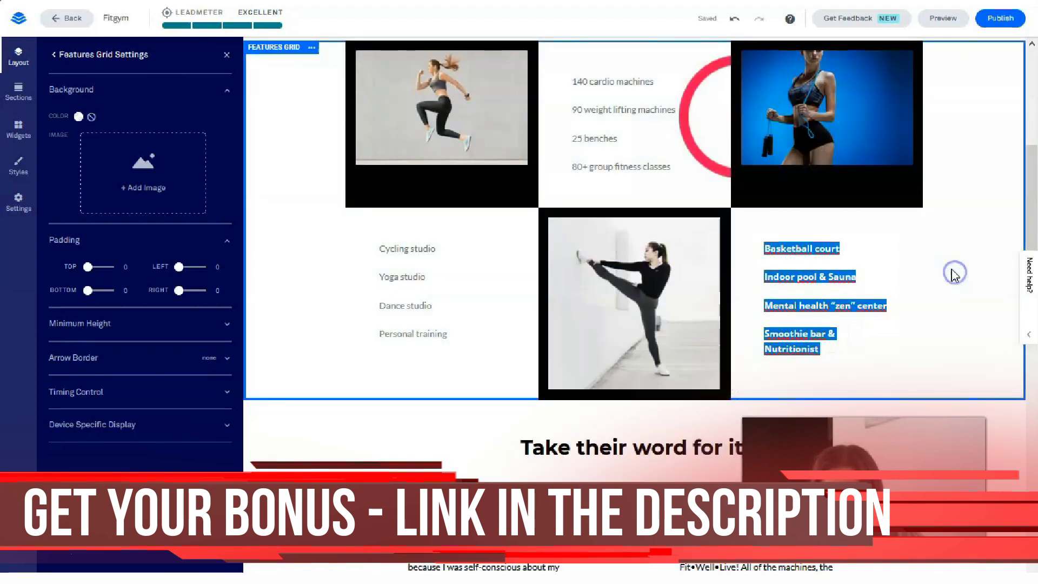
# Color all four lines of the Features Grid list starting with "Cycling studio" black.
pyautogui.click(403, 274)
pyautogui.click(407, 271)
pyautogui.moveTo(452, 335); pyautogui.dragTo(377, 252)
pyautogui.click(475, 500)
pyautogui.click(445, 459)
pyautogui.click(412, 415)
pyautogui.click(474, 460)
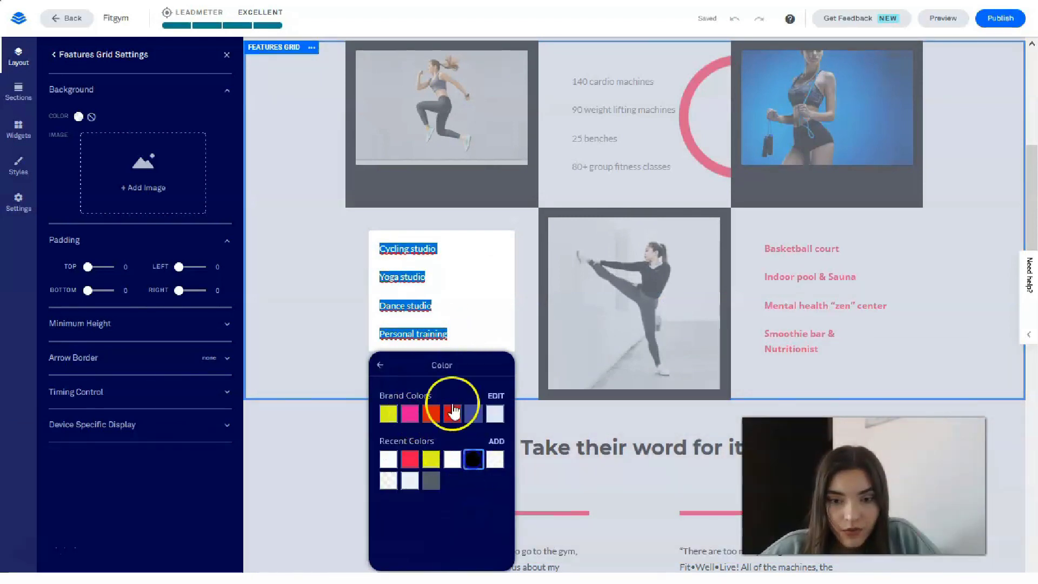
# Change the "Cycling studio" list to a different sans-serif font and finish editing its text.
pyautogui.click(381, 367)
pyautogui.click(486, 425)
pyautogui.scroll(-5, 469, 484)
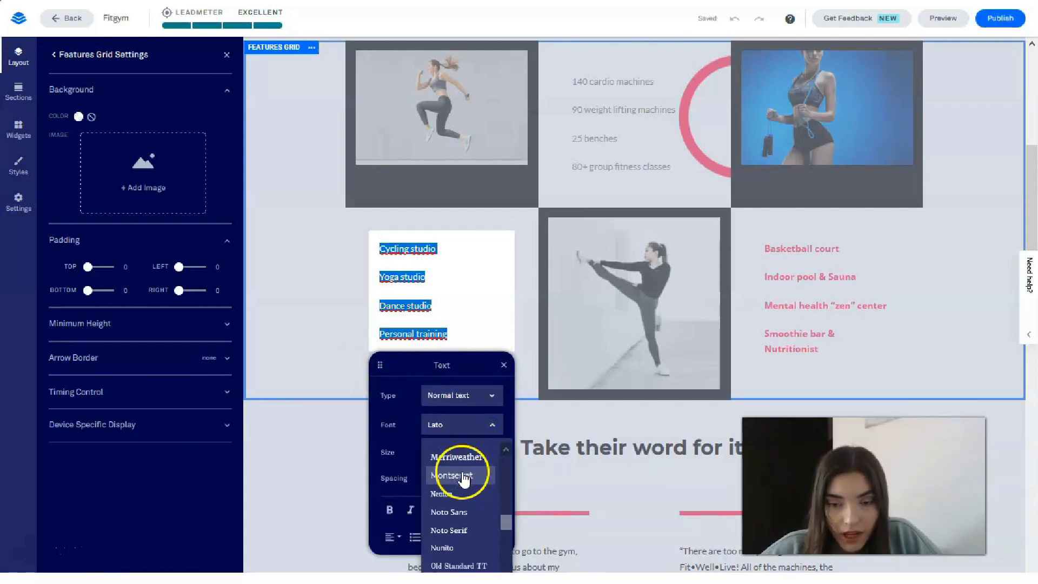
pyautogui.scroll(-3, 469, 508)
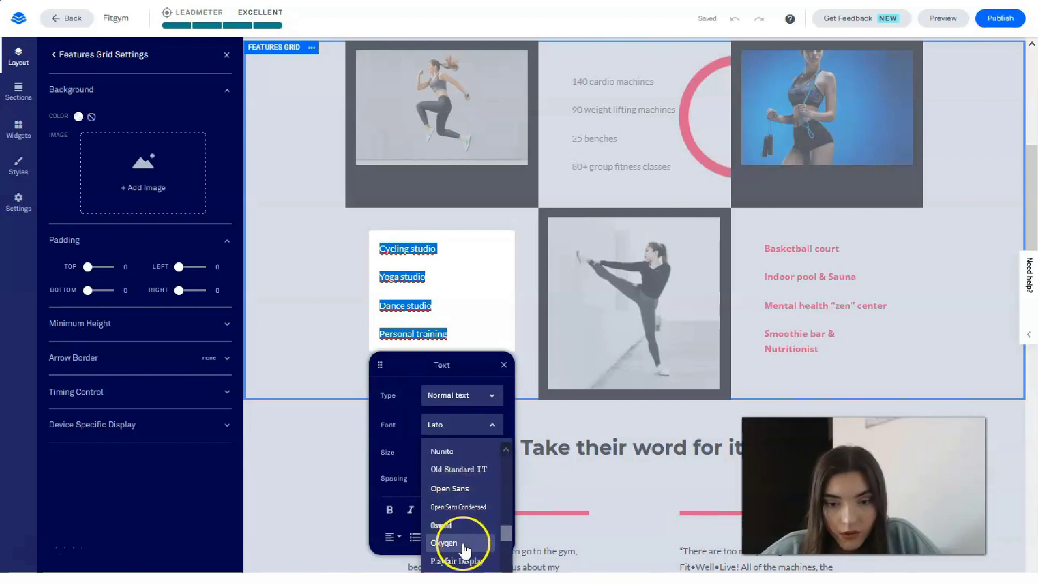
pyautogui.click(463, 526)
pyautogui.click(557, 279)
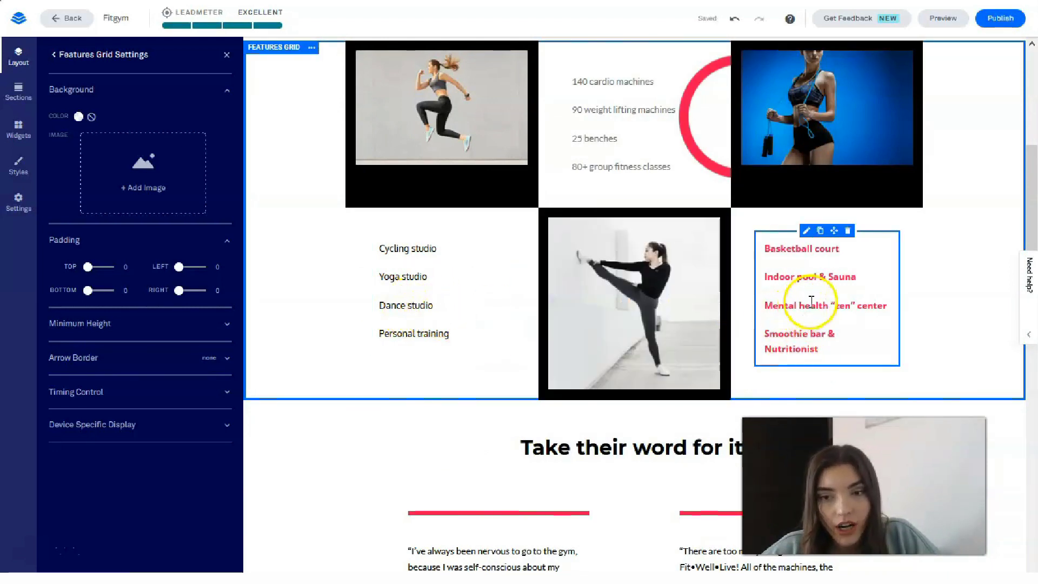
# Review the edited page from the Features Grid and Testimonials down to the closing call to action and back up to the hero.
pyautogui.scroll(1, 749, 327)
pyautogui.scroll(-4, 746, 329)
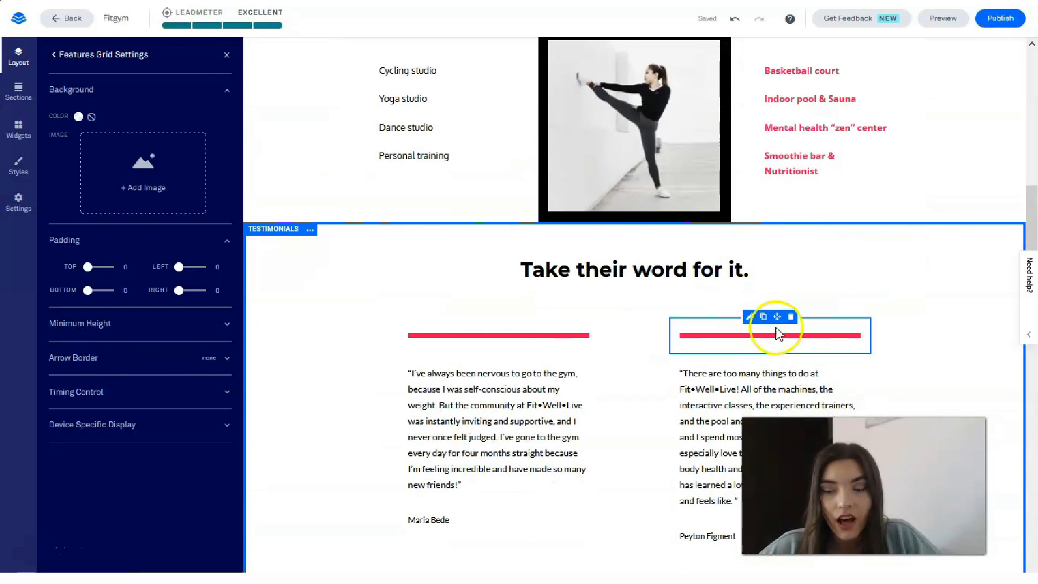
pyautogui.scroll(-2, 823, 330)
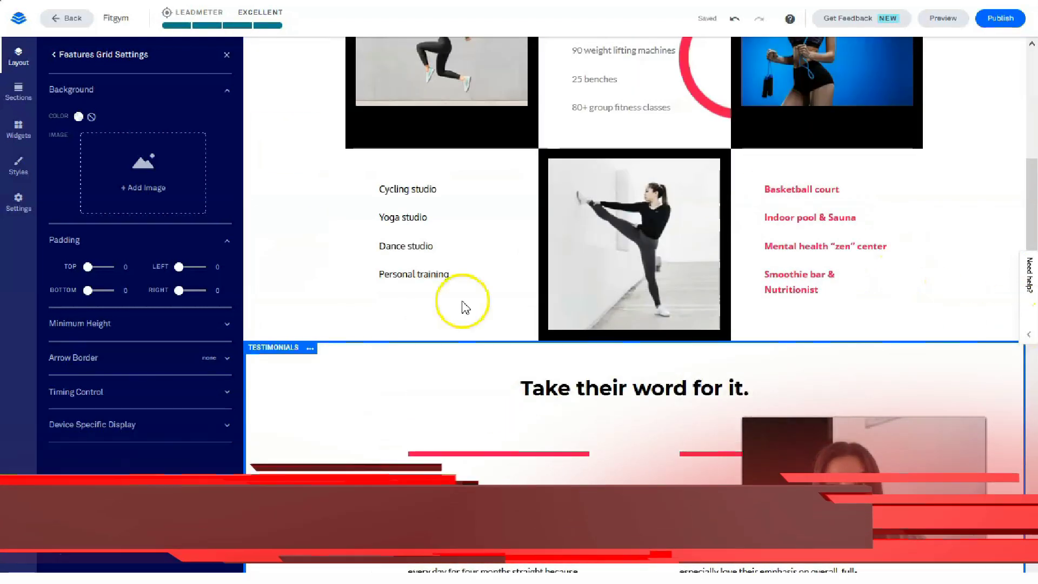
pyautogui.scroll(-15, 723, 312)
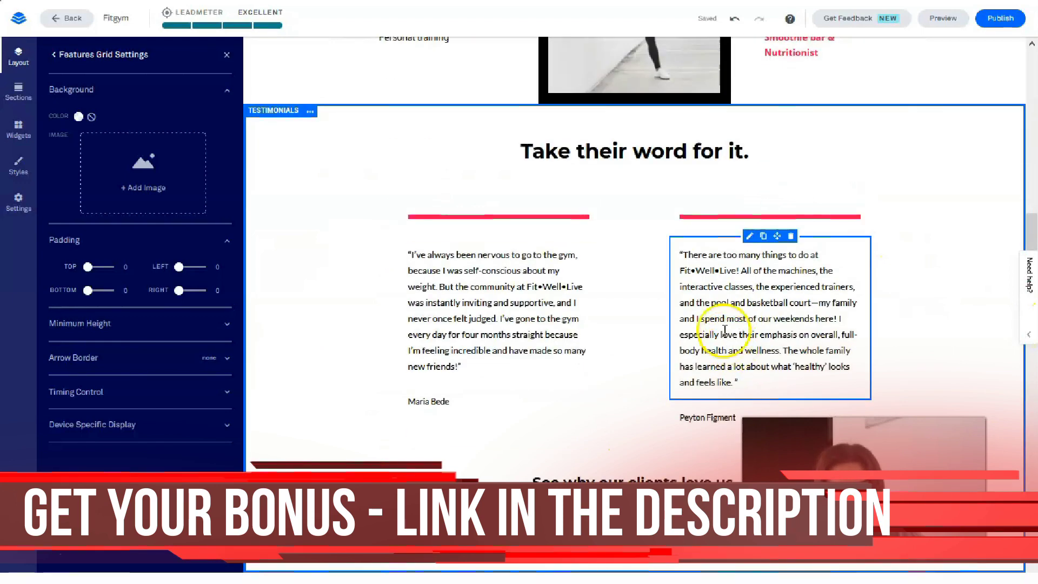
pyautogui.scroll(-4, 657, 296)
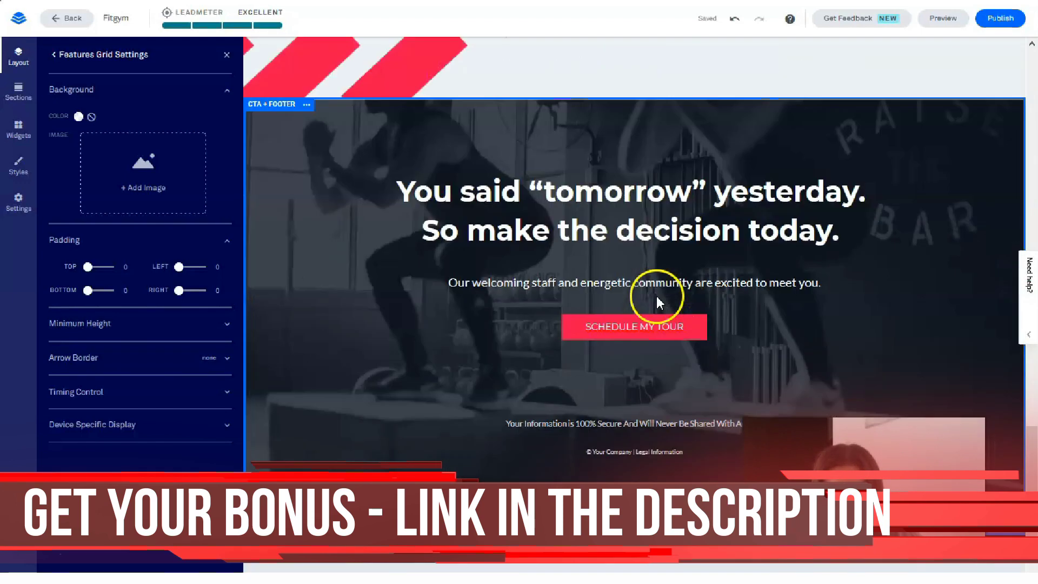
pyautogui.scroll(12, 649, 281)
pyautogui.scroll(8, 648, 282)
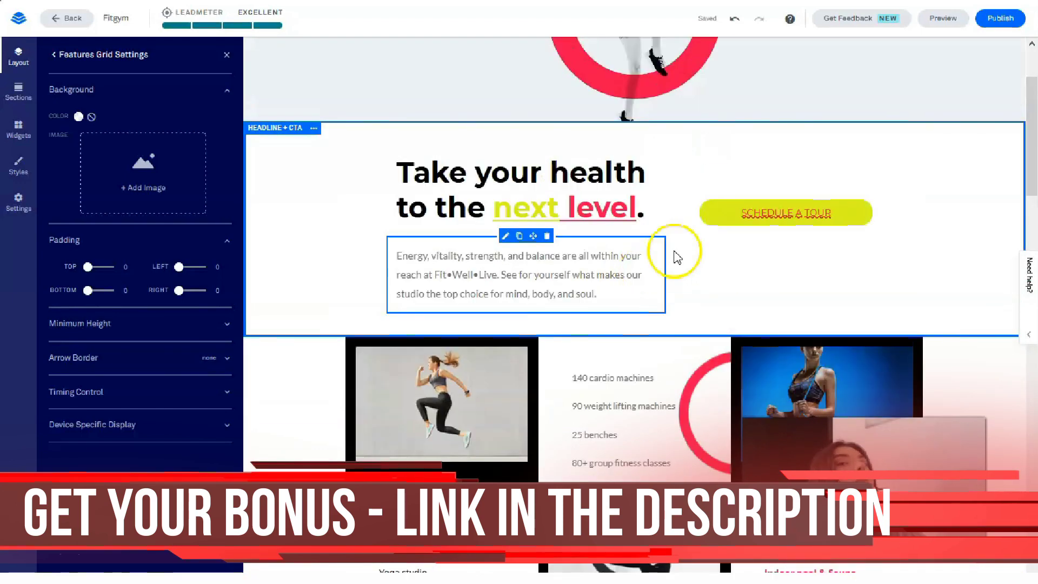
pyautogui.scroll(-6, 712, 292)
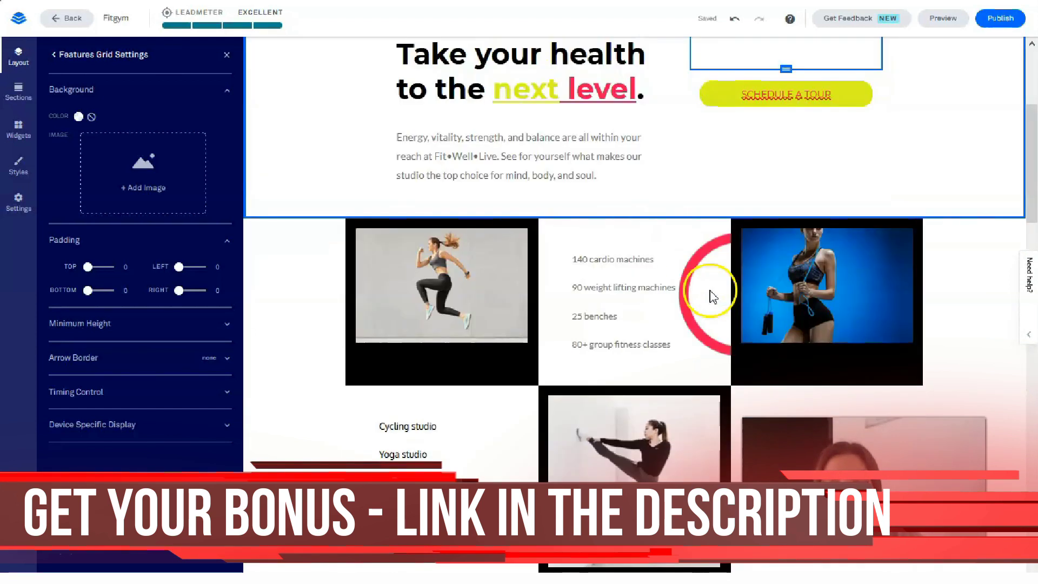
pyautogui.scroll(6, 711, 296)
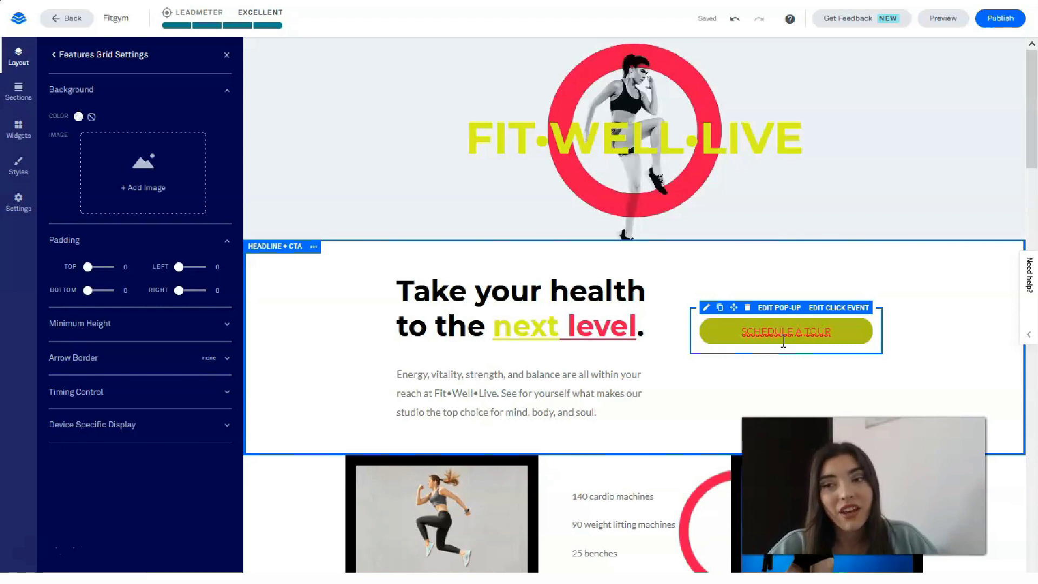
pyautogui.click(621, 417)
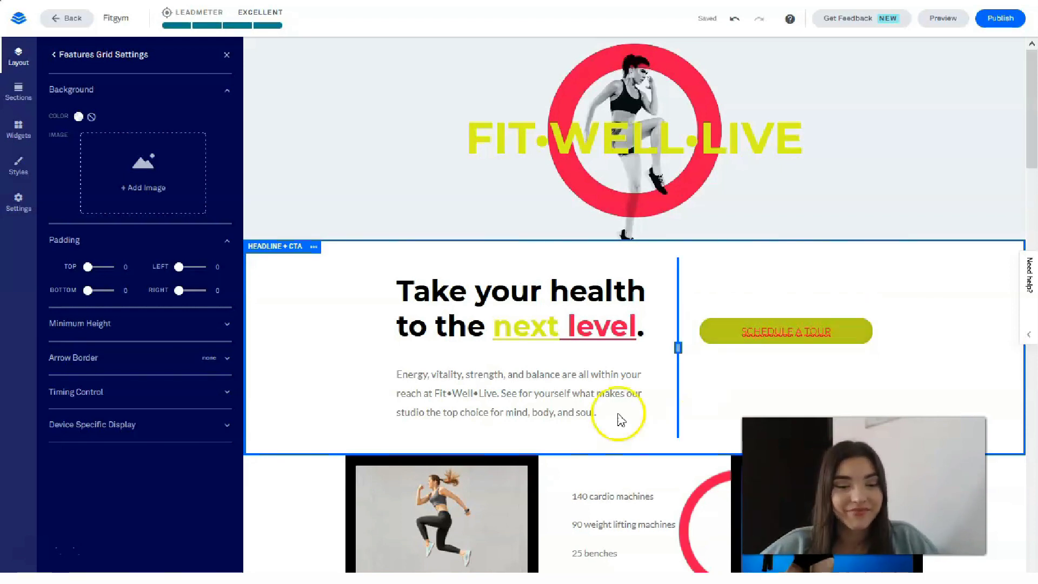